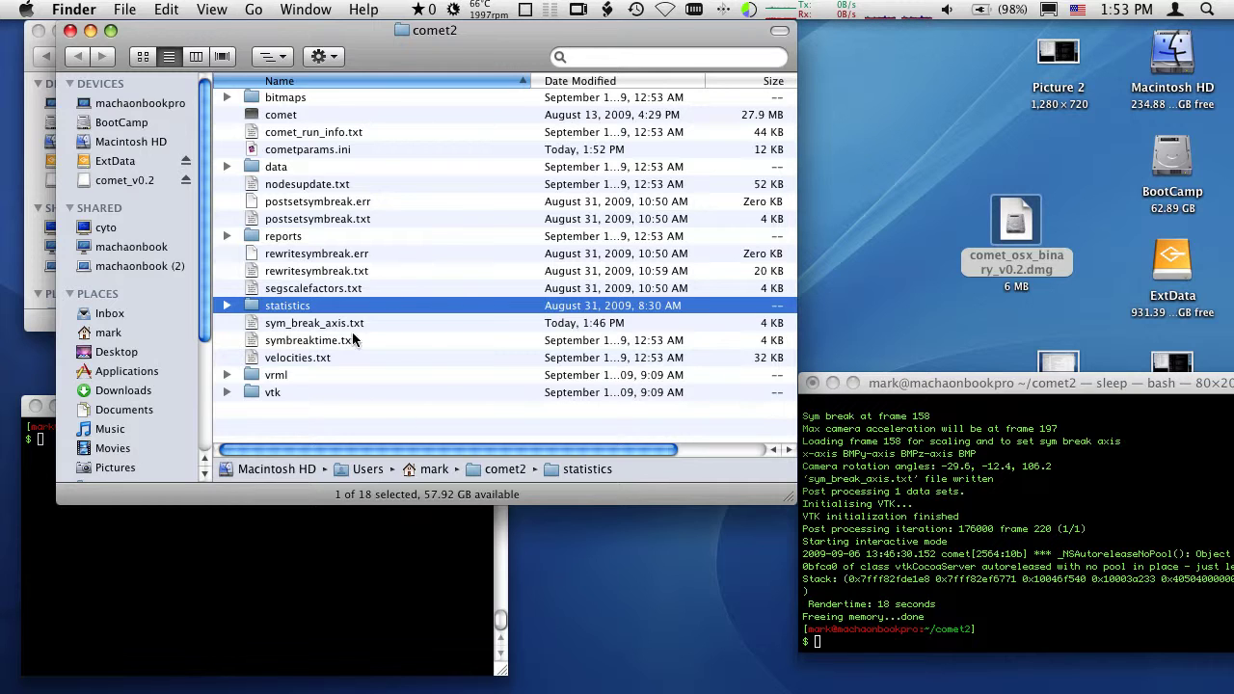
# Look through the files in the data folder of comet2 and collapse the folder again.
pyautogui.click(296, 412)
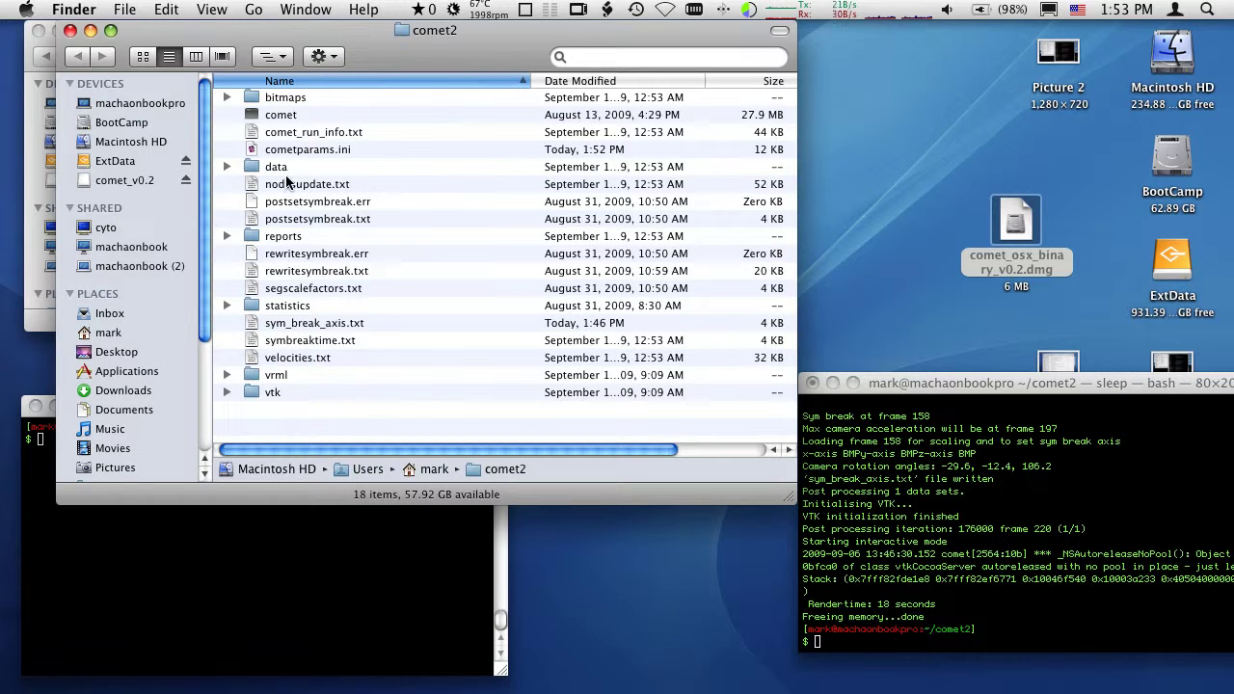
pyautogui.click(228, 167)
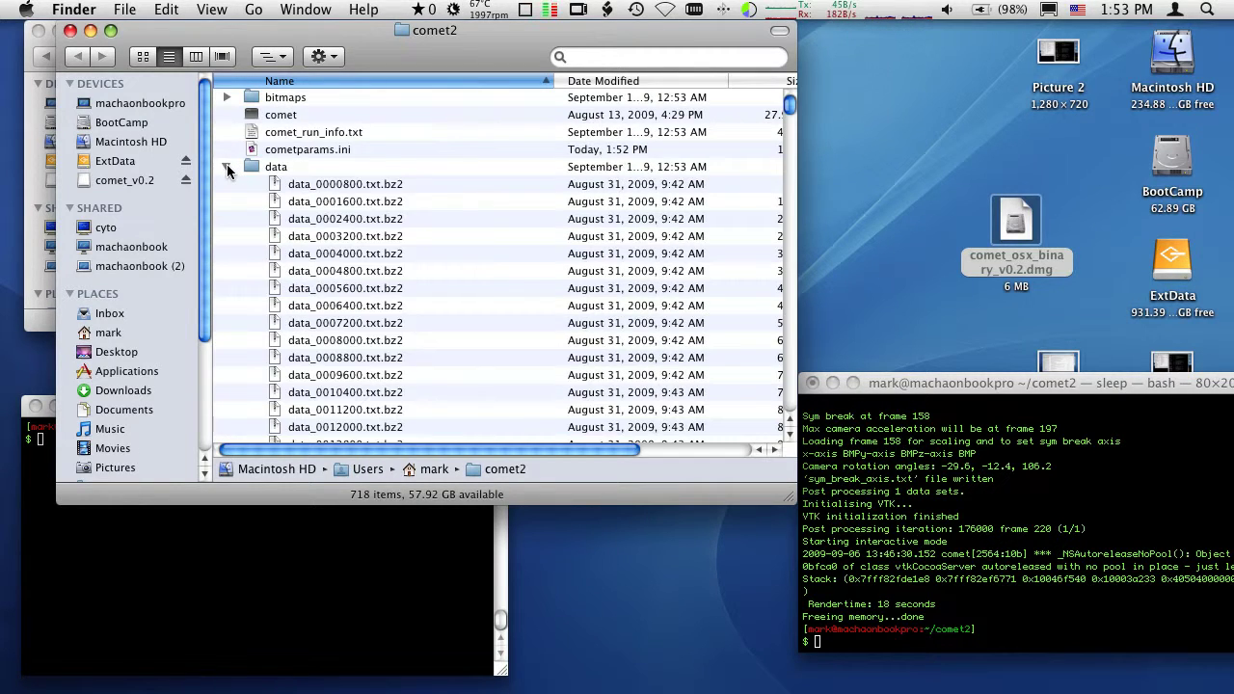
pyautogui.moveTo(791, 106)
pyautogui.mouseDown()
pyautogui.moveTo(791, 117)
pyautogui.moveTo(791, 101)
pyautogui.mouseUp()
pyautogui.click(227, 166)
# Open cometparams.ini from the comet2 folder in the TextMate editor.
pyautogui.click(296, 151)
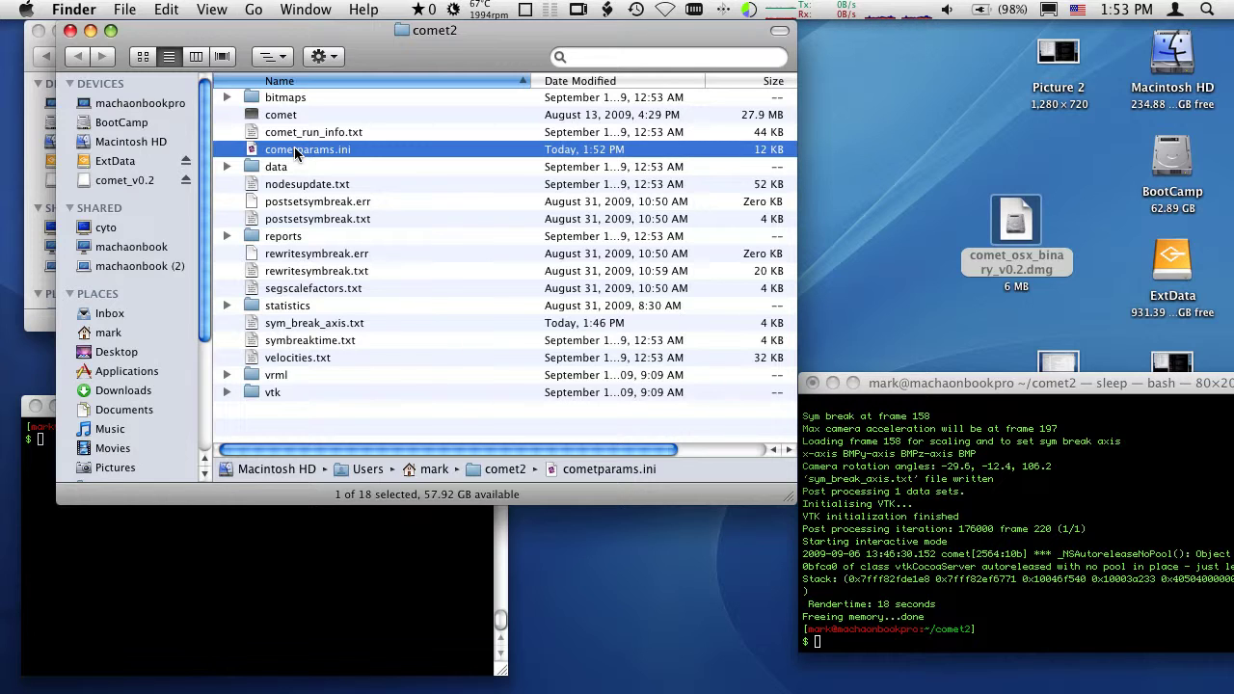
pyautogui.rightClick(343, 155)
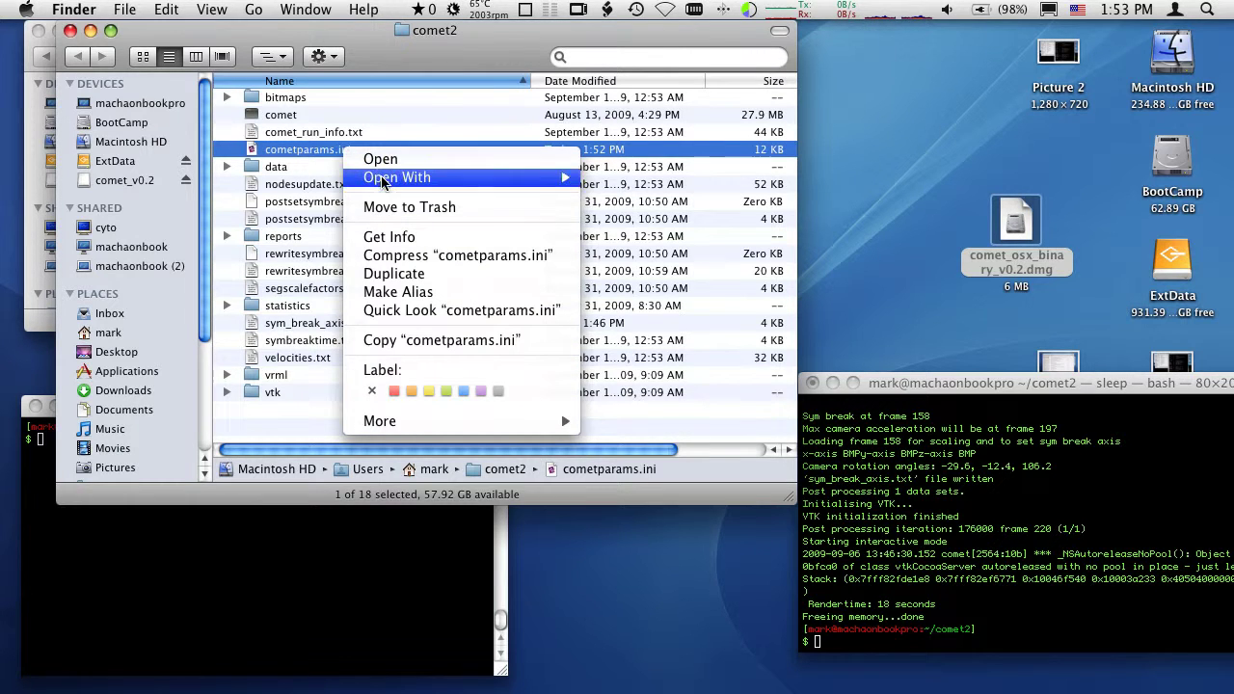
pyautogui.moveTo(443, 179)
pyautogui.click(634, 183)
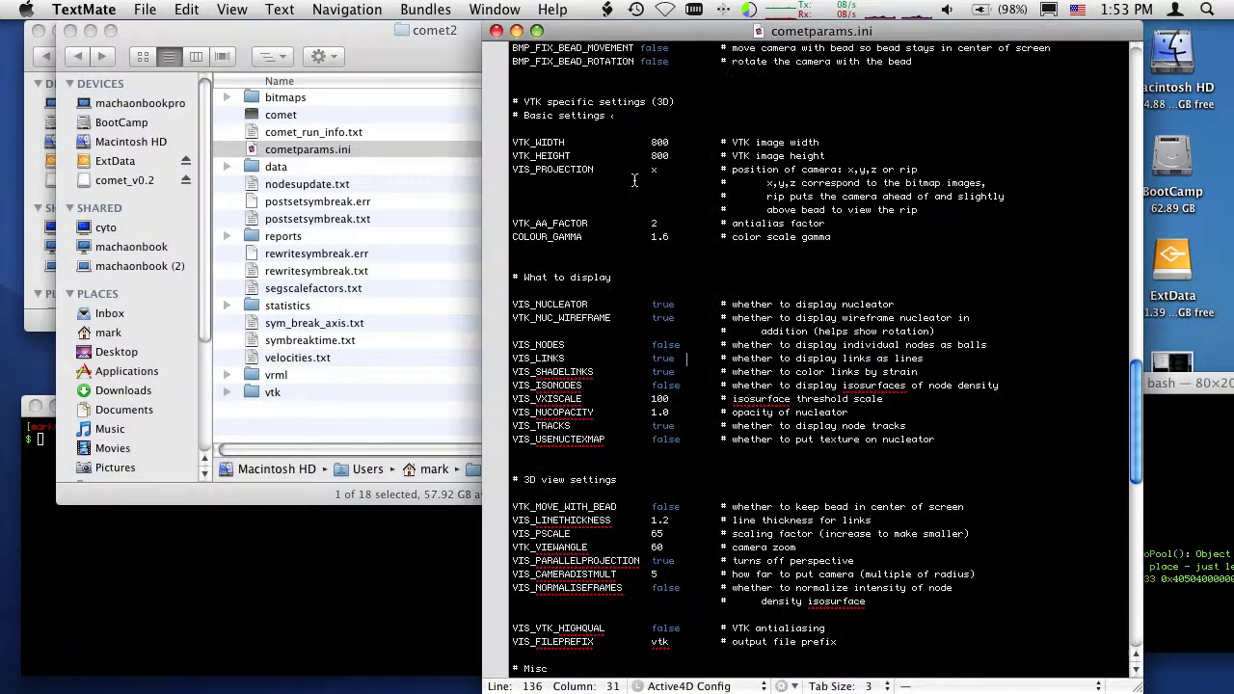
# Review the main settings at the start of the file, focusing on TOTAL_SIMULATION_TIME and TOT_FRAMES under Run time.
pyautogui.moveTo(1145, 451); pyautogui.dragTo(1139, 67)
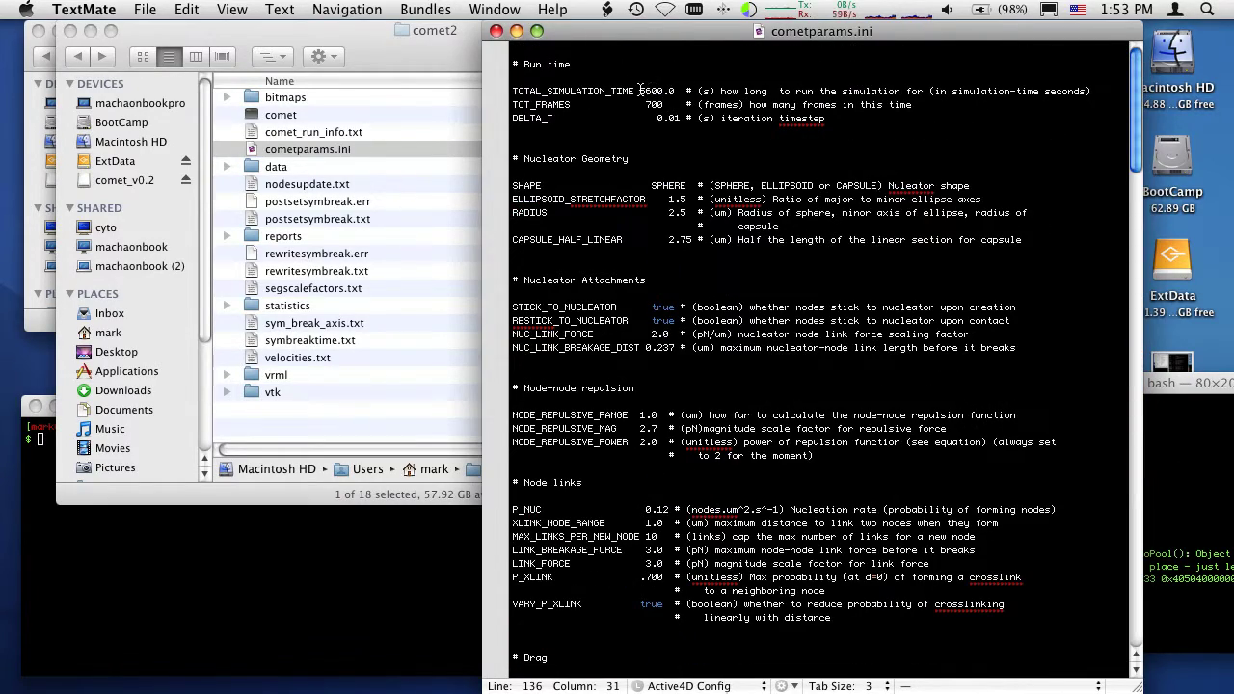
pyautogui.moveTo(636, 91); pyautogui.dragTo(501, 95)
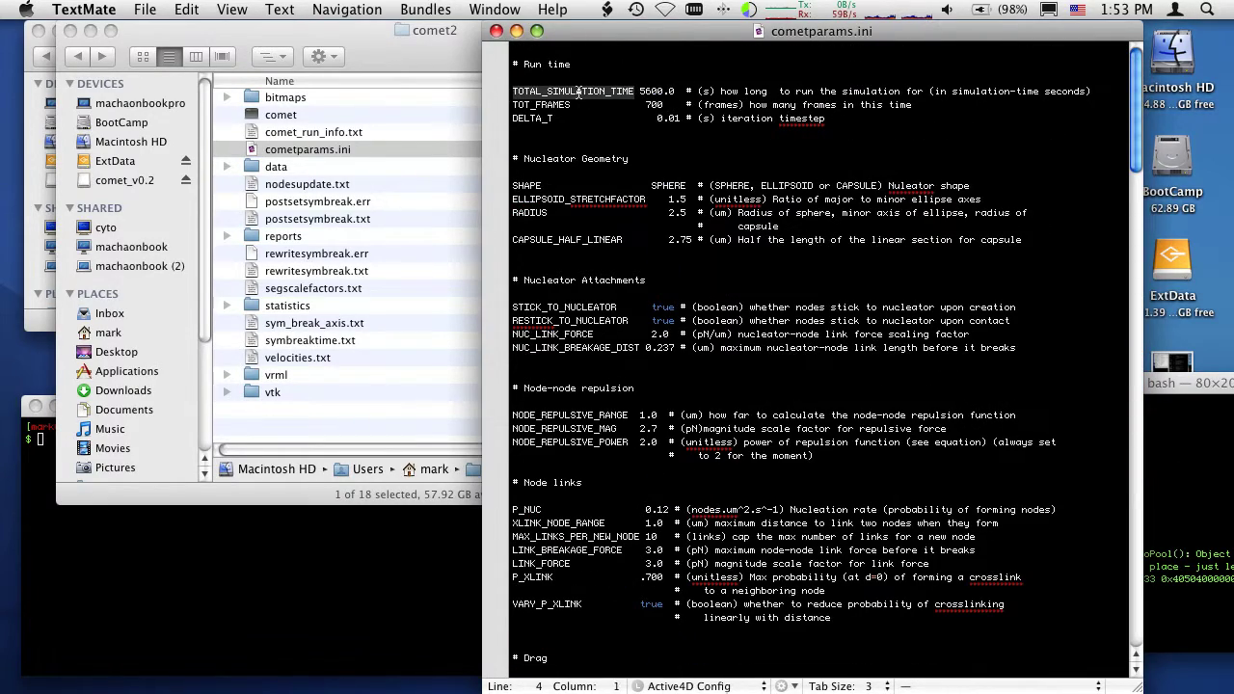
pyautogui.click(664, 91)
pyautogui.moveTo(674, 90); pyautogui.dragTo(645, 104)
pyautogui.click(547, 104)
pyautogui.scroll(-10, 671, 442)
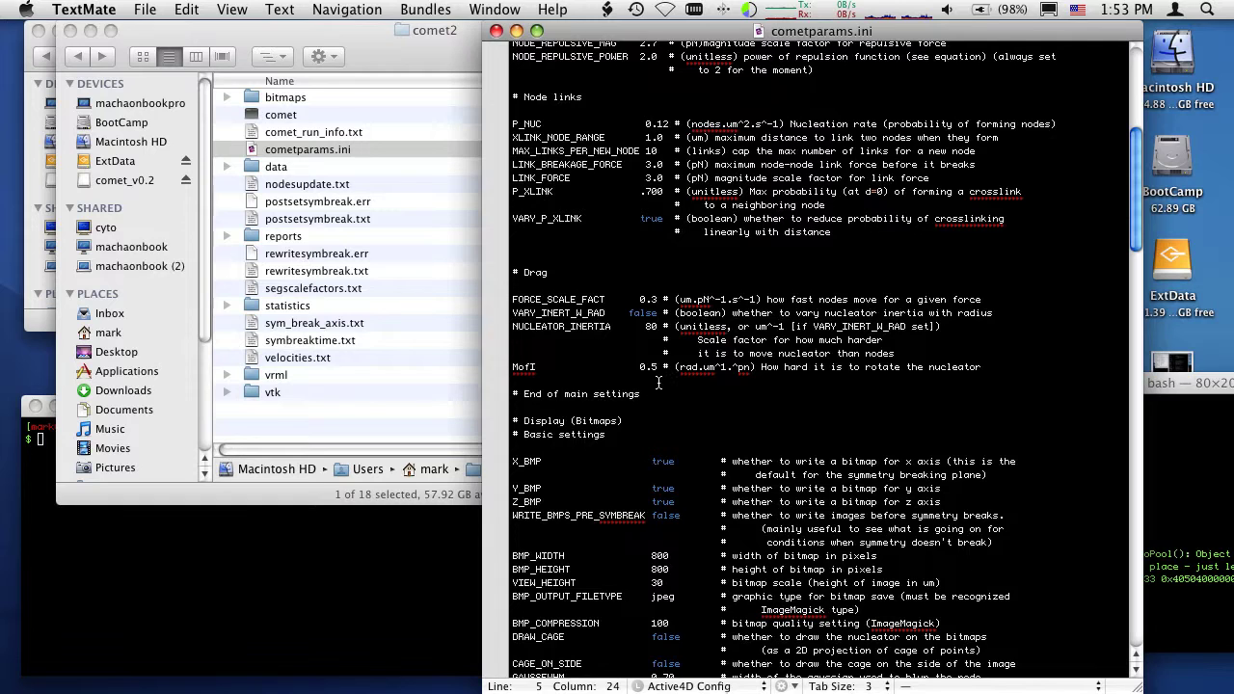
pyautogui.press('super+Up')
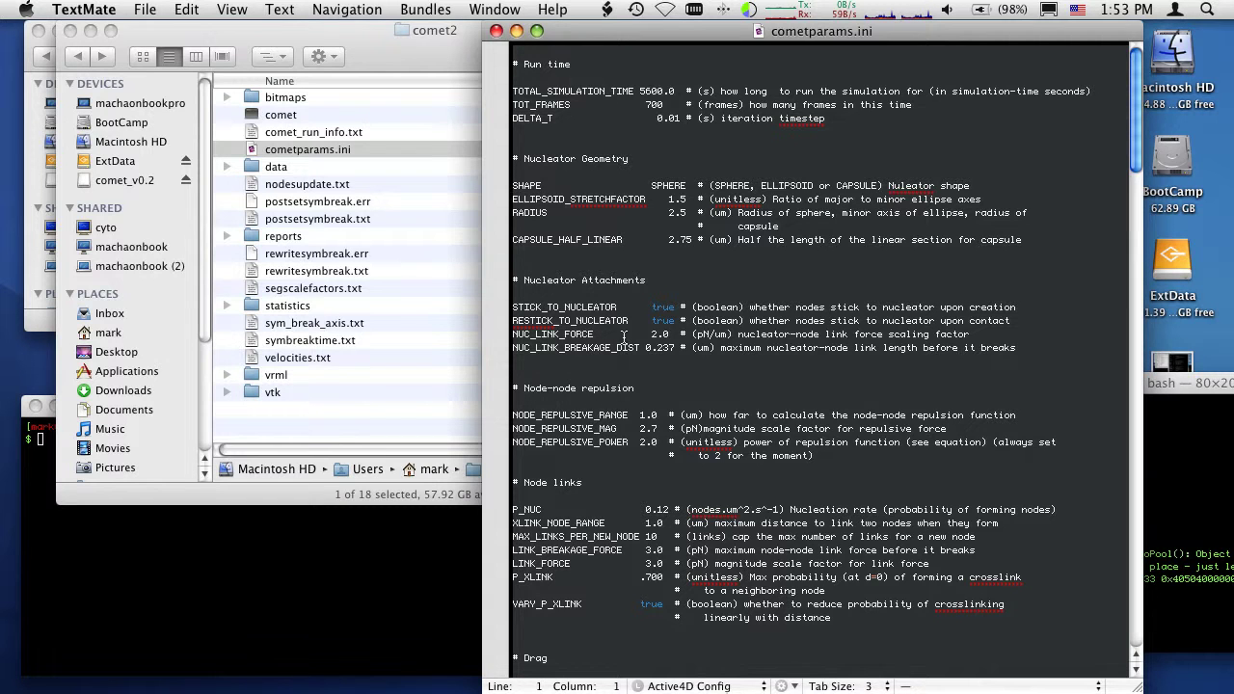
pyautogui.scroll(-3, 613, 347)
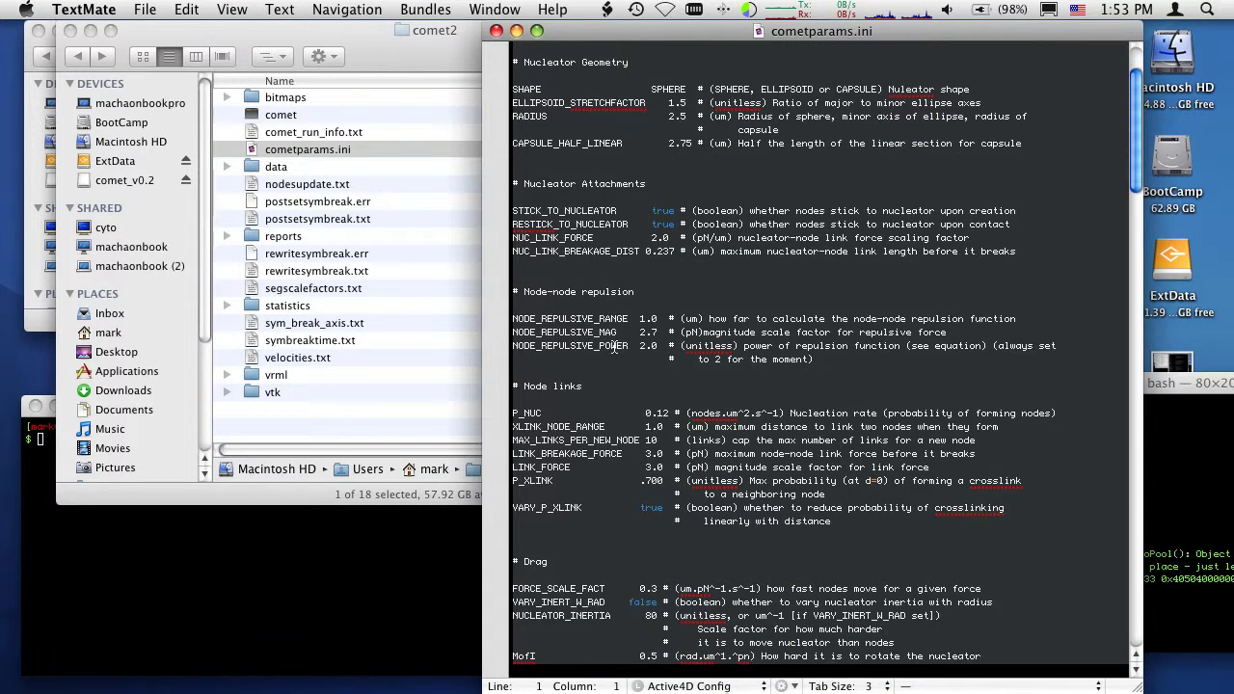
pyautogui.scroll(3, 611, 295)
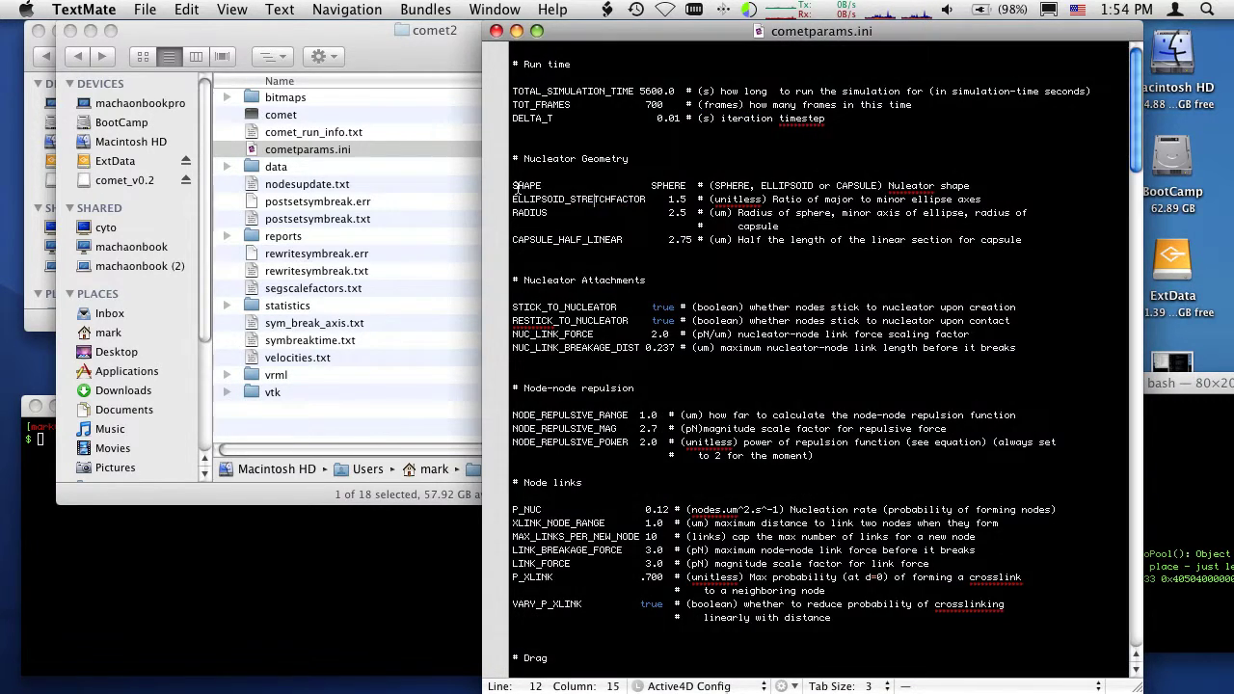
# Examine the nucleator SHAPE setting and its allowed options, plus the attachment, repulsion, node link and drag parameters.
pyautogui.doubleClick(526, 185)
pyautogui.doubleClick(656, 185)
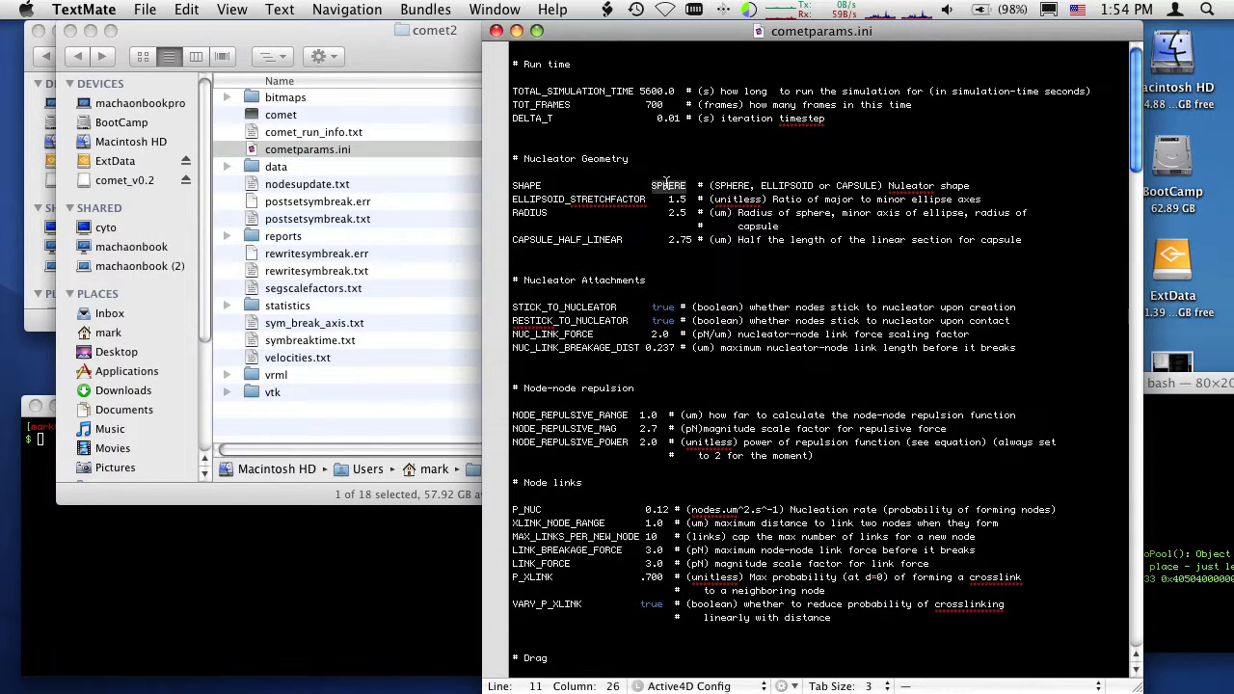
pyautogui.doubleClick(787, 185)
pyautogui.doubleClick(856, 185)
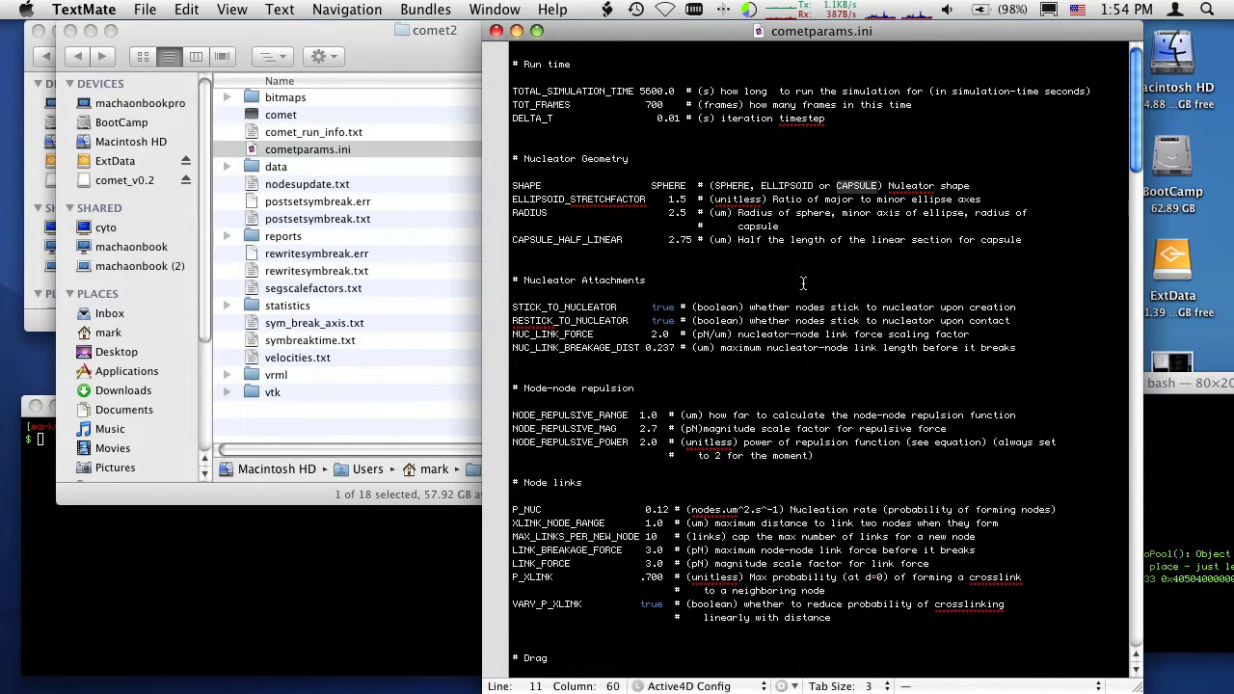
pyautogui.scroll(-3, 800, 282)
pyautogui.scroll(-2, 798, 282)
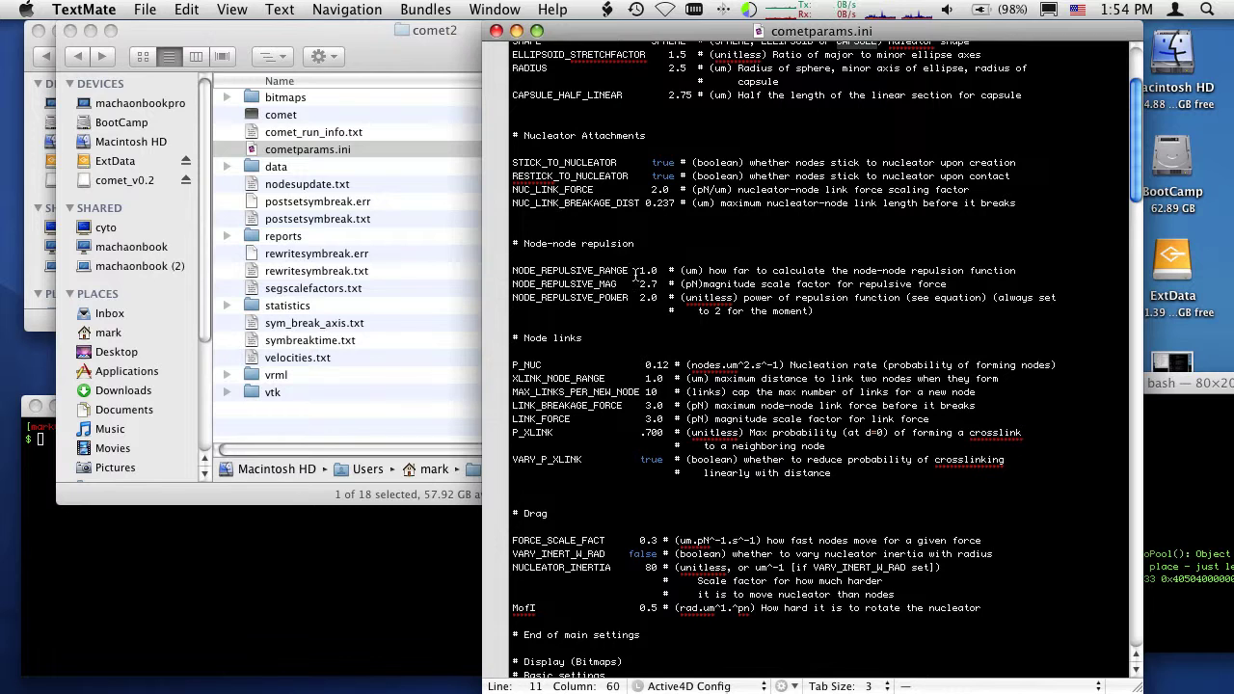
pyautogui.scroll(-2, 617, 284)
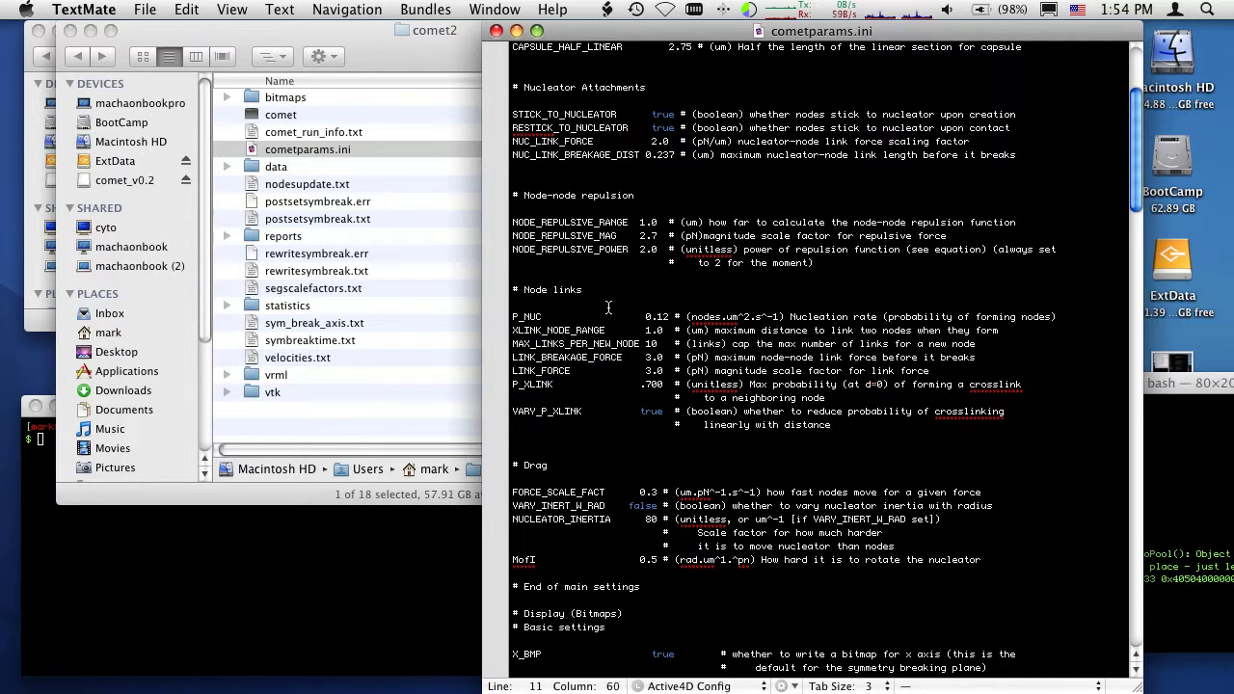
pyautogui.scroll(-4, 613, 280)
pyautogui.scroll(-2, 614, 285)
pyautogui.scroll(8, 614, 284)
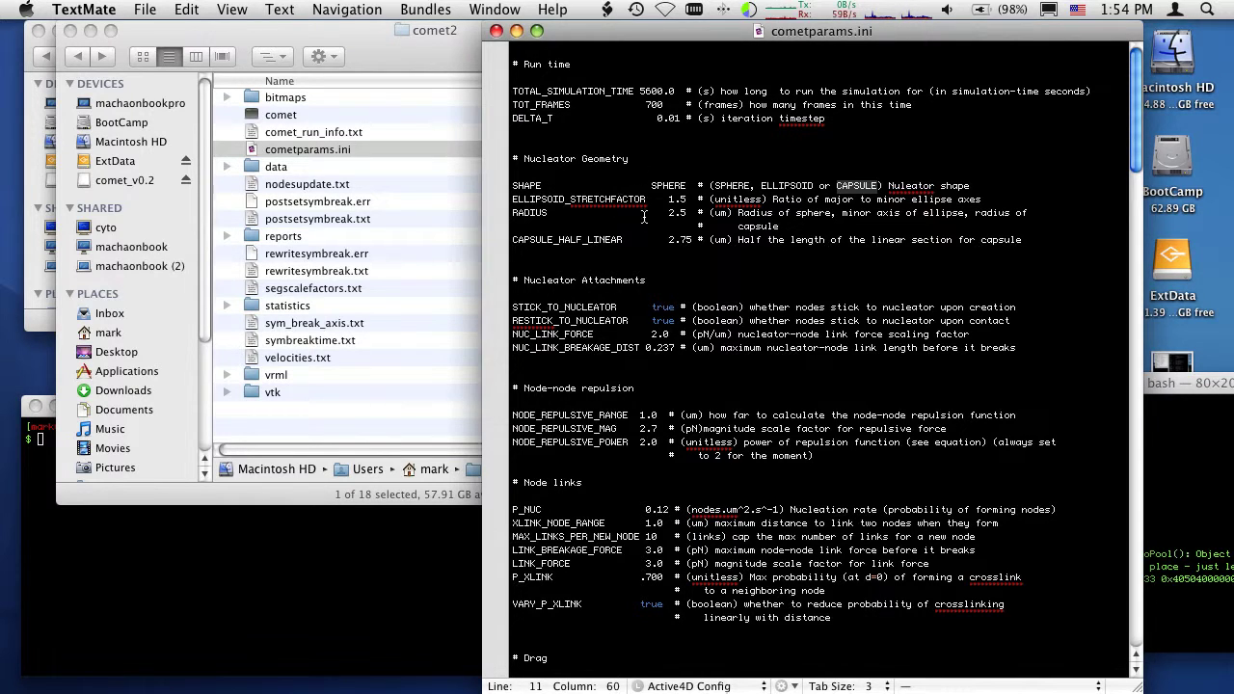
pyautogui.scroll(-3, 643, 243)
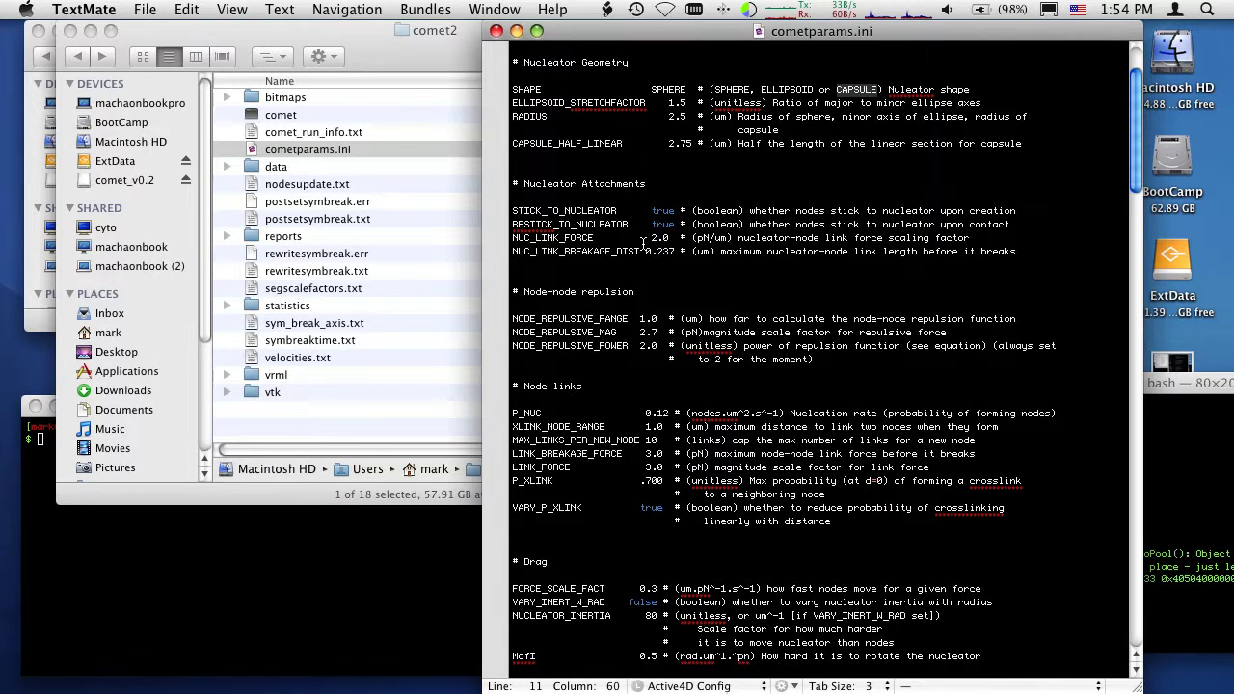
pyautogui.scroll(-15, 643, 244)
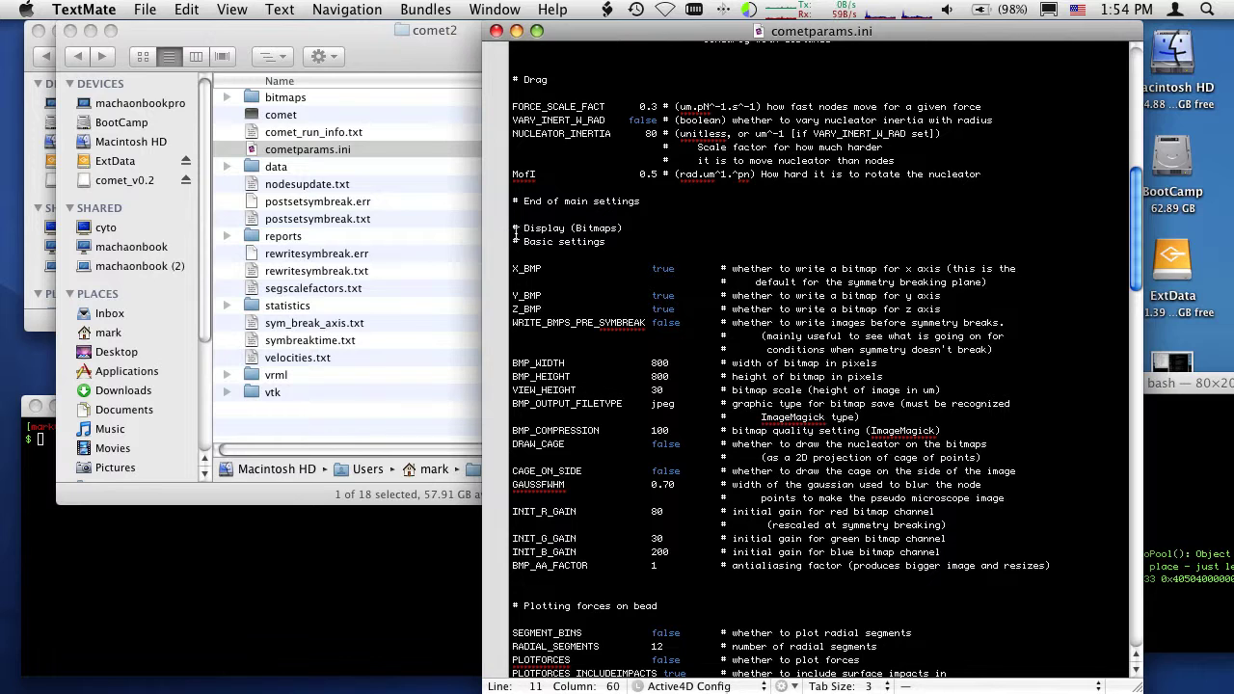
# Review the Display (Bitmaps) section, including its basic, force plotting and speckle settings.
pyautogui.moveTo(514, 231); pyautogui.dragTo(815, 393)
pyautogui.click(548, 97)
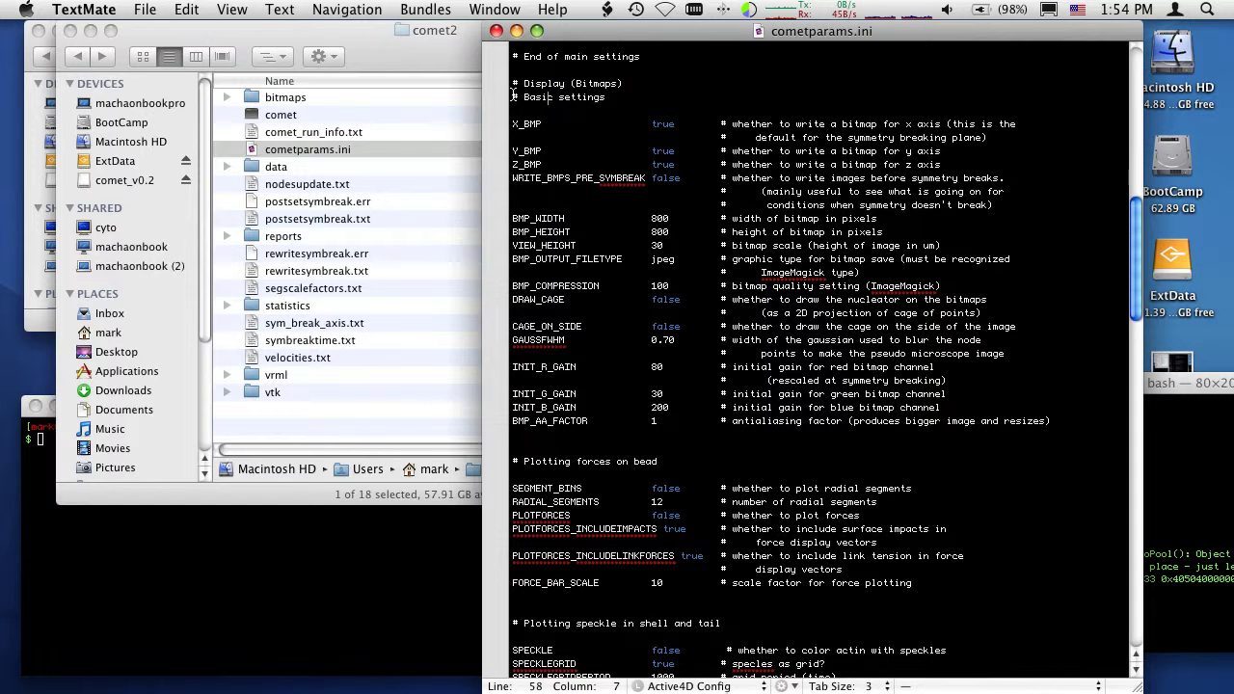
pyautogui.moveTo(514, 93); pyautogui.dragTo(867, 594)
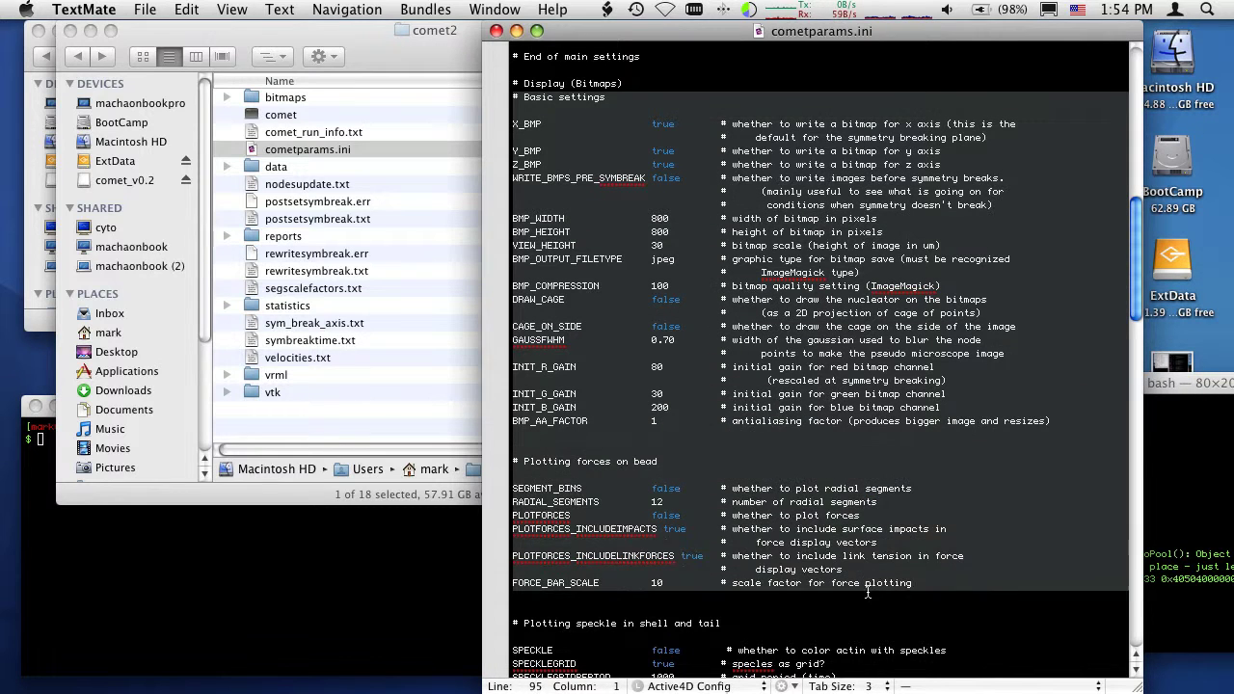
pyautogui.scroll(-4, 844, 466)
pyautogui.scroll(-10, 844, 466)
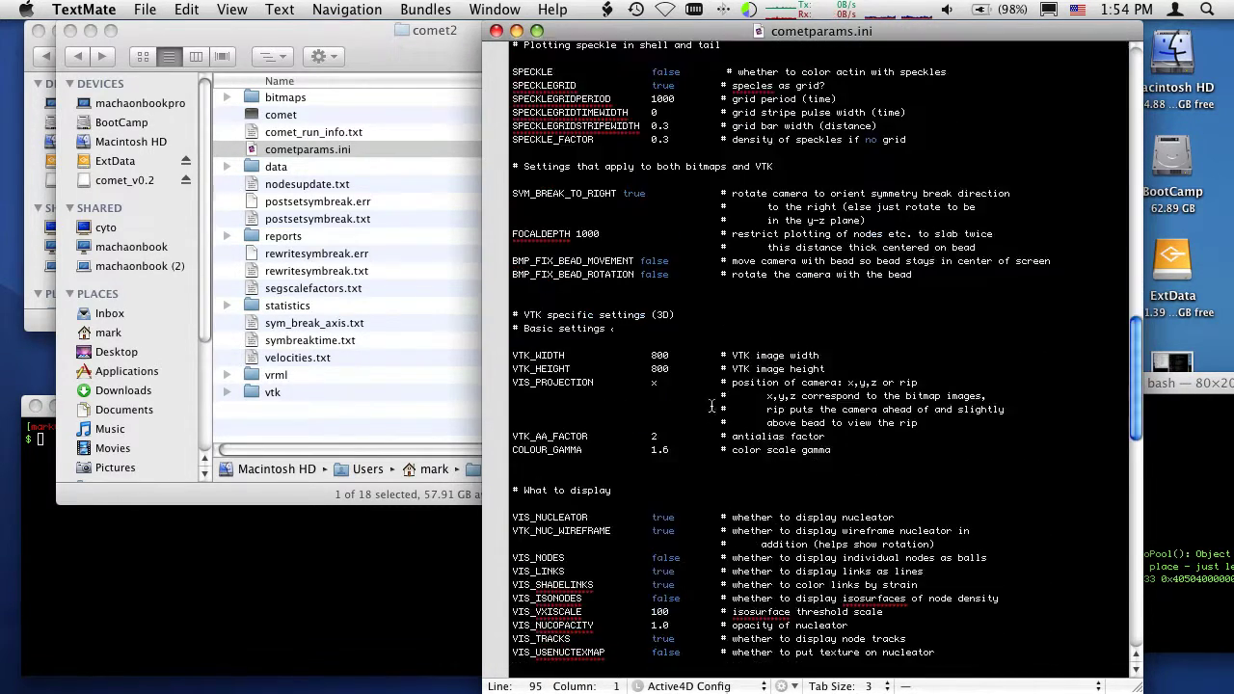
pyautogui.scroll(7, 704, 289)
pyautogui.scroll(-6, 705, 289)
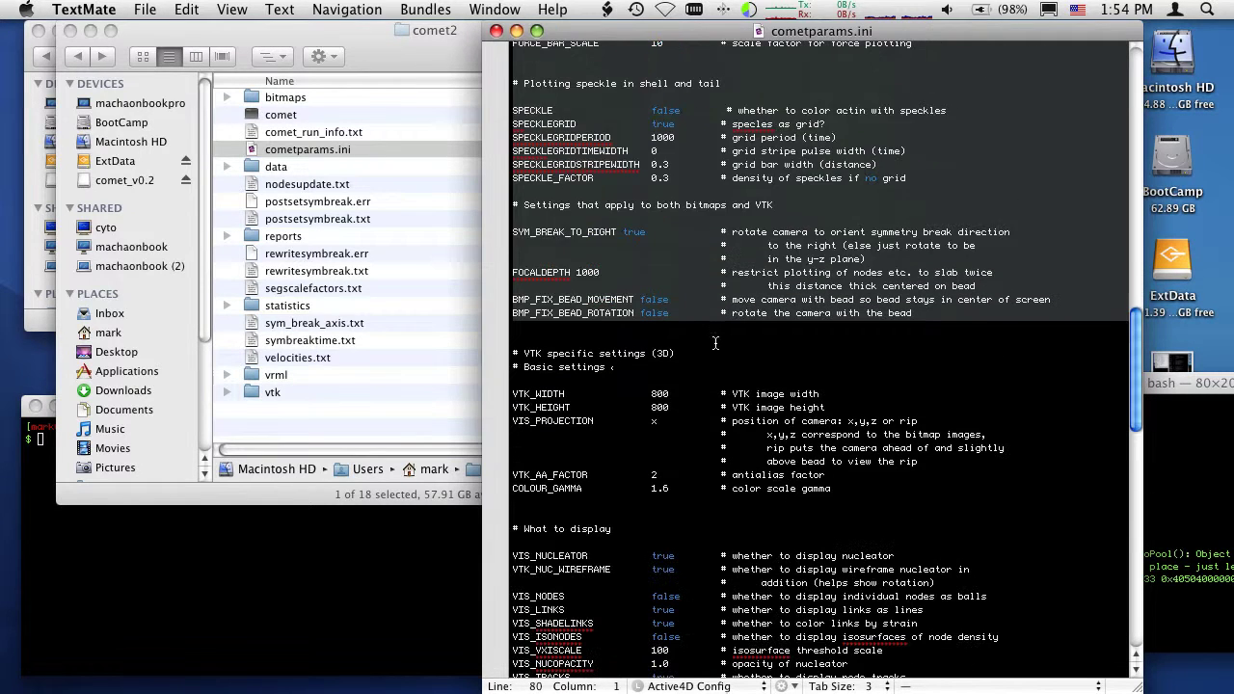
# Examine the VTK specific settings (3D), including VIS_PROJECTION and the What to display options.
pyautogui.click(665, 335)
pyautogui.click(682, 352)
pyautogui.scroll(-3, 682, 350)
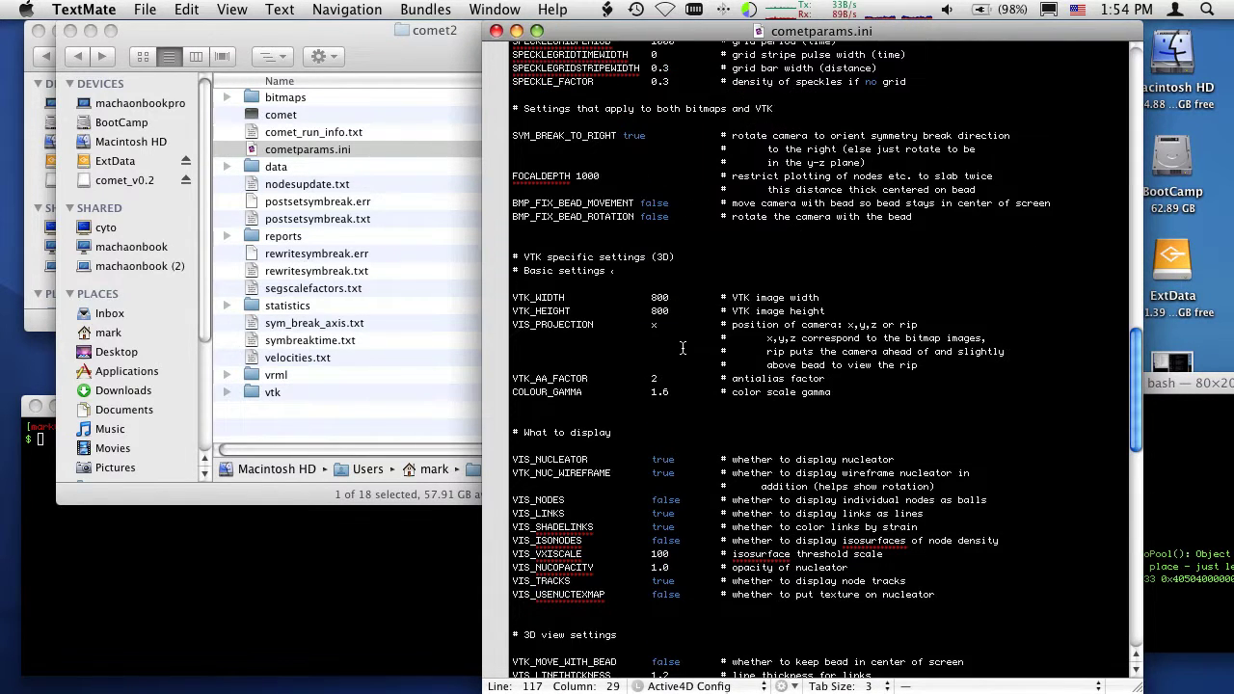
pyautogui.scroll(-2, 734, 264)
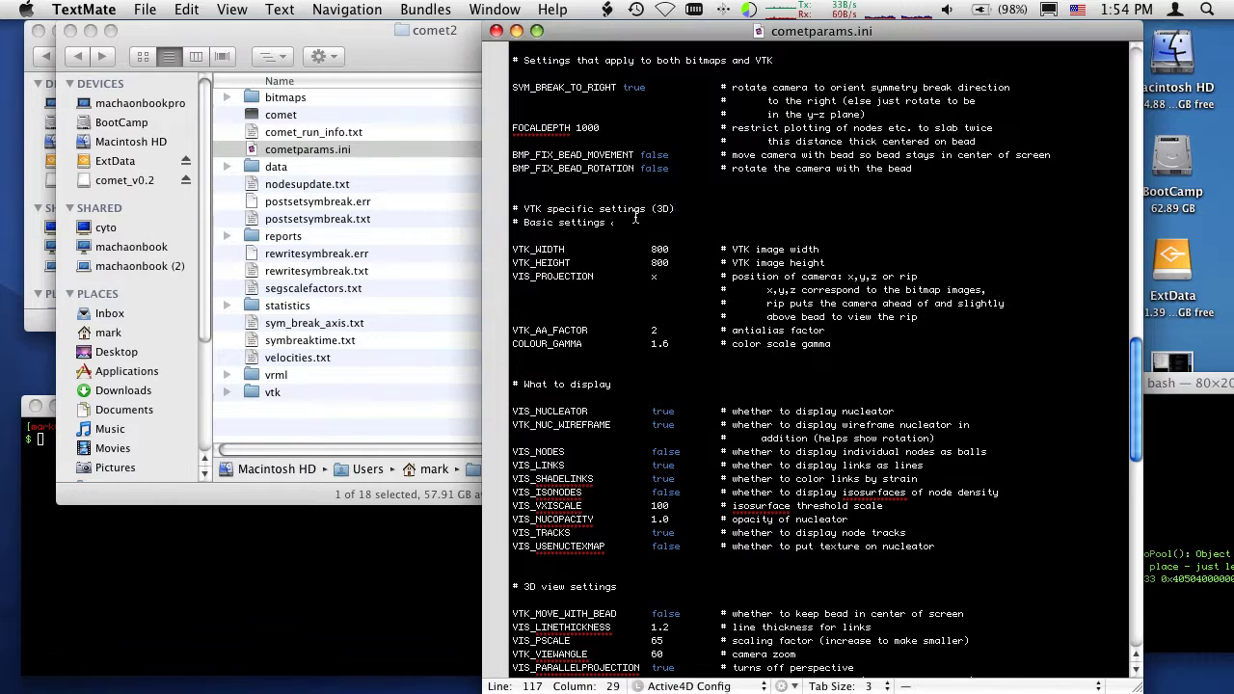
pyautogui.scroll(-2, 595, 208)
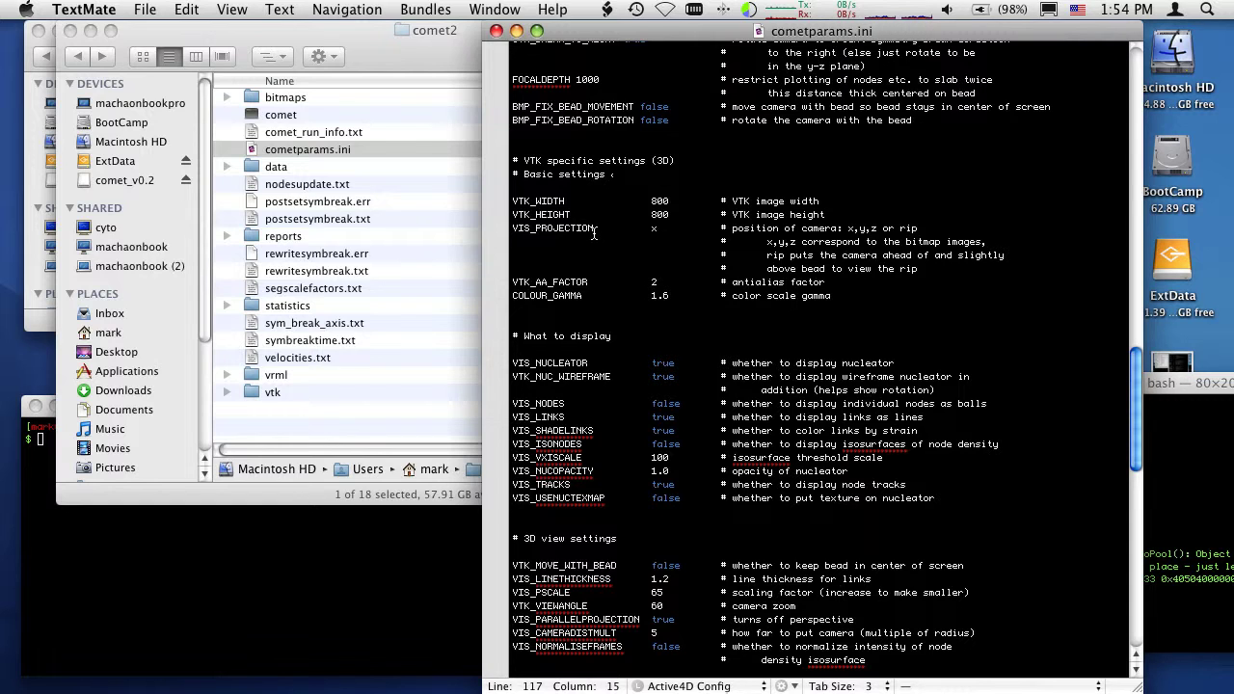
pyautogui.scroll(-2, 594, 228)
pyautogui.scroll(-4, 595, 229)
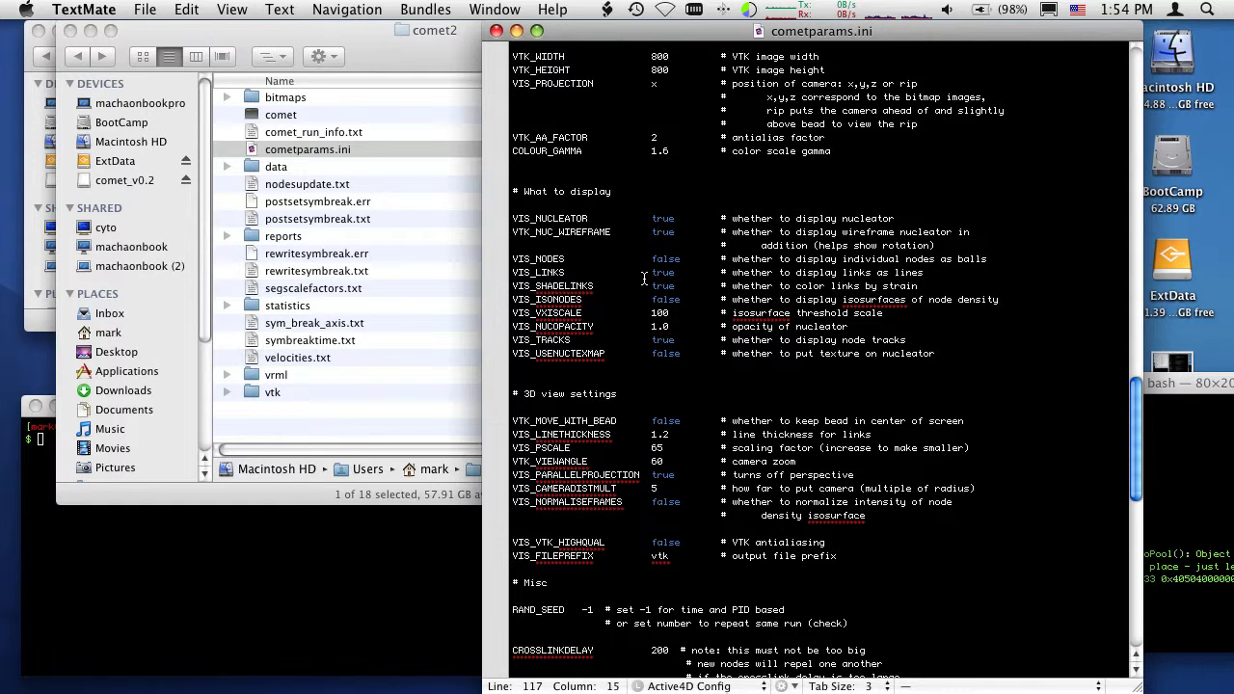
# Set VIS_LINKS to false under What to display, keeping the line's comment aligned with its neighbours.
pyautogui.doubleClick(576, 272)
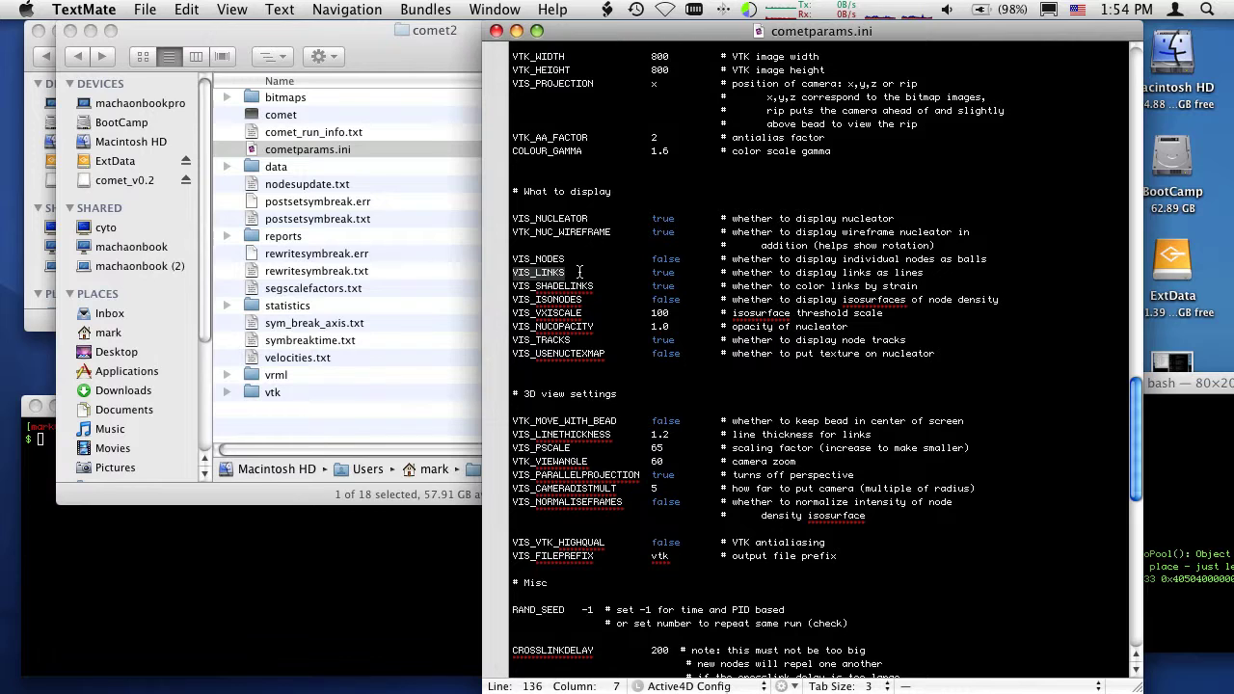
pyautogui.click(581, 272)
pyautogui.doubleClick(663, 273)
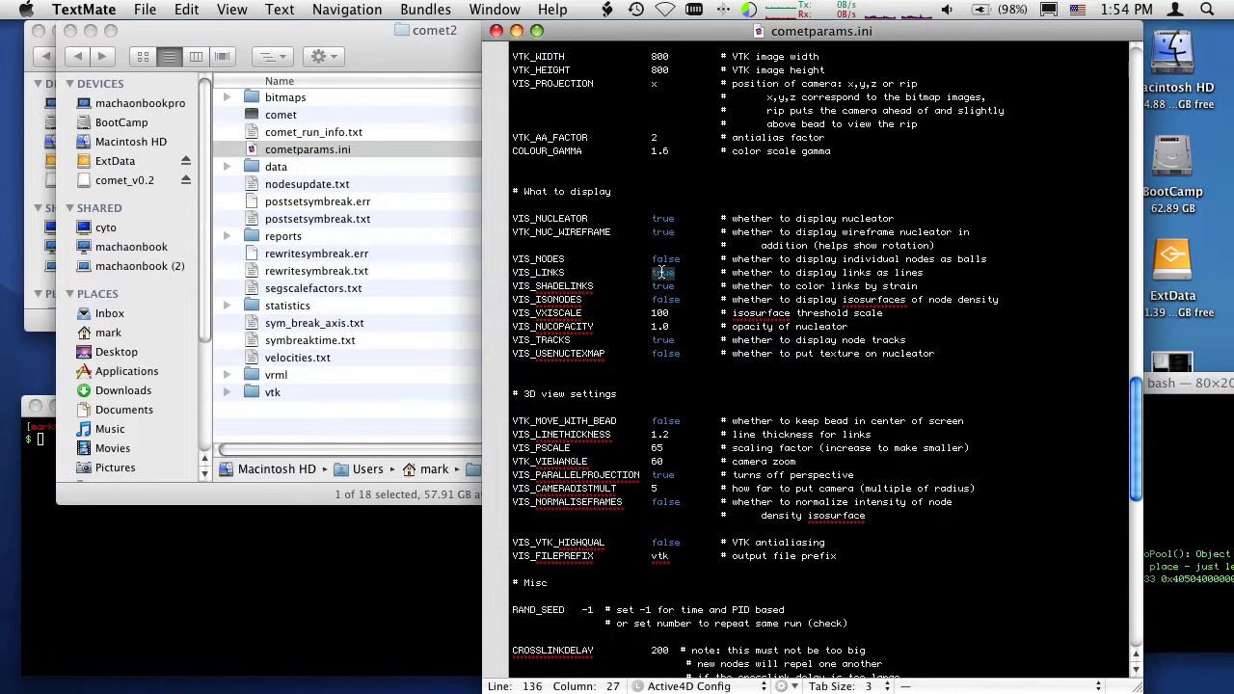
pyautogui.write('false')
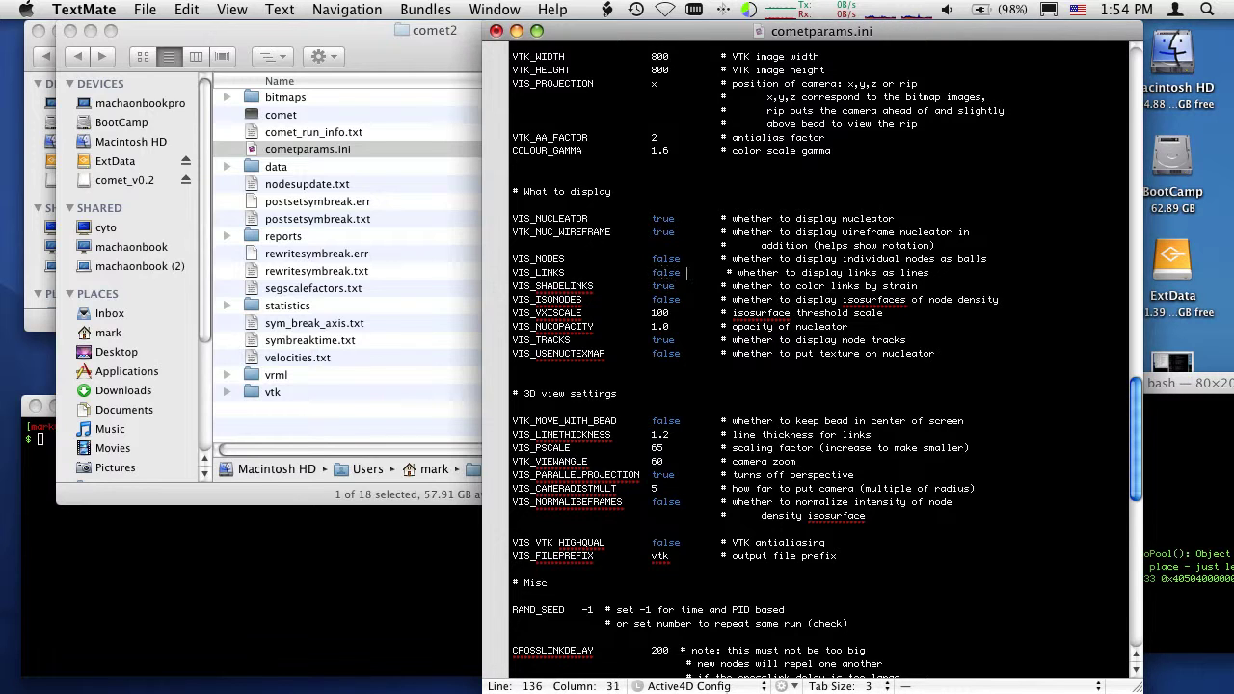
pyautogui.press('BackSpace')
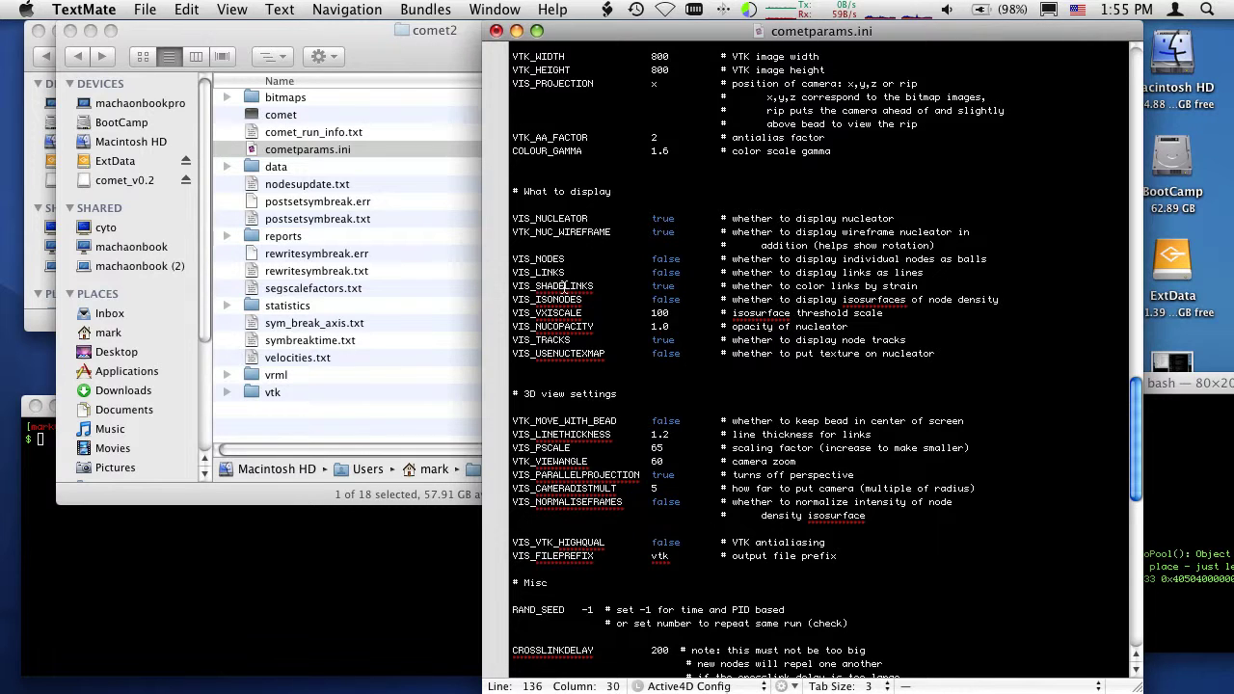
# Set VIS_ISONODES to true to display isosurfaces of node density.
pyautogui.moveTo(511, 301); pyautogui.dragTo(583, 299)
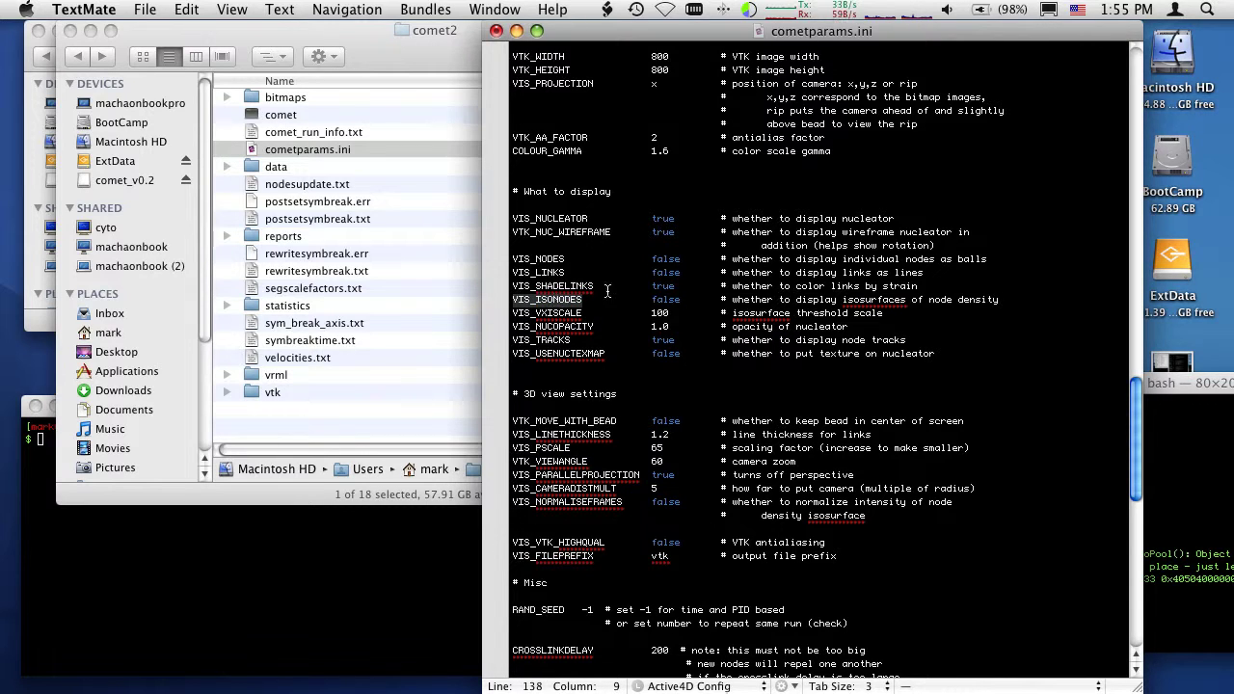
pyautogui.doubleClick(666, 301)
pyautogui.write('true')
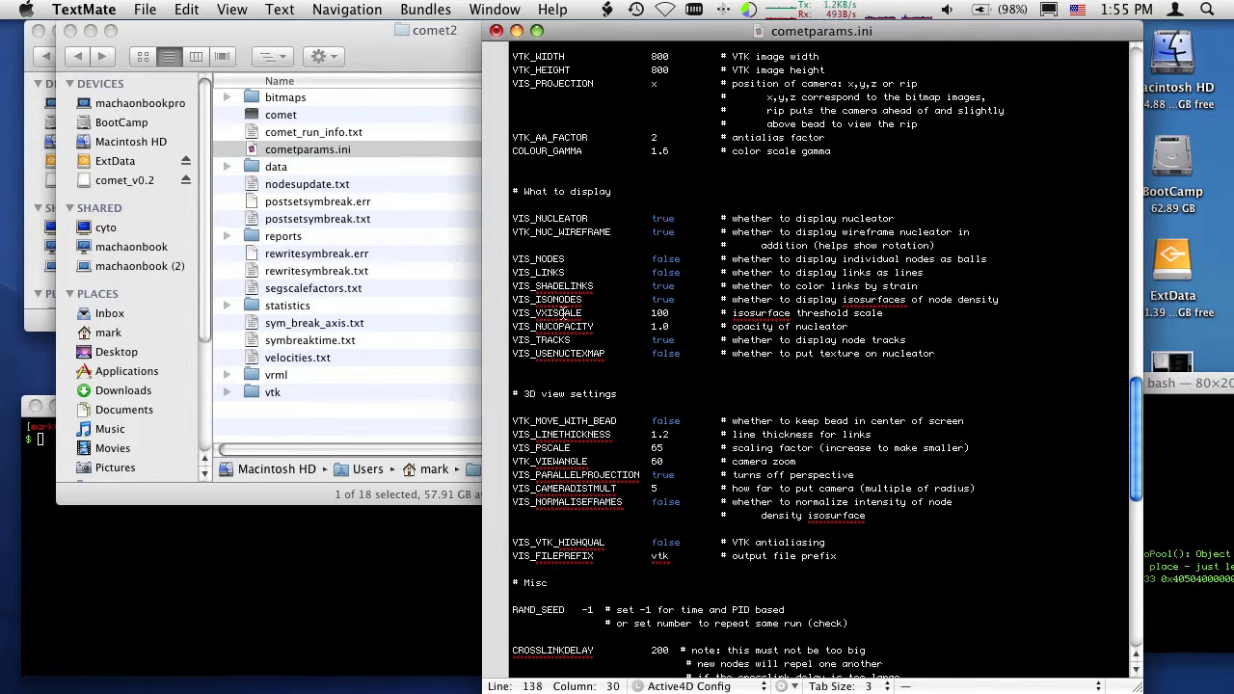
# Check the VIS_VXISCALE setting and its isosurface threshold scale comment.
pyautogui.click(587, 314)
pyautogui.doubleClick(587, 314)
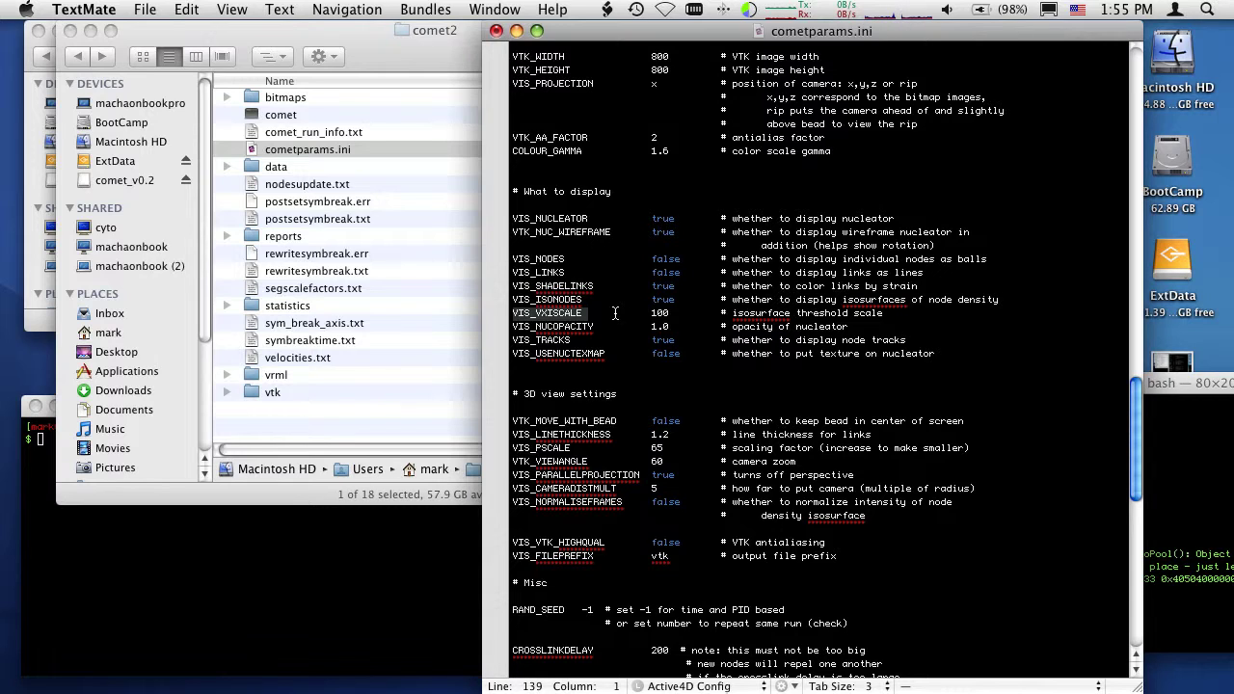
pyautogui.click(615, 314)
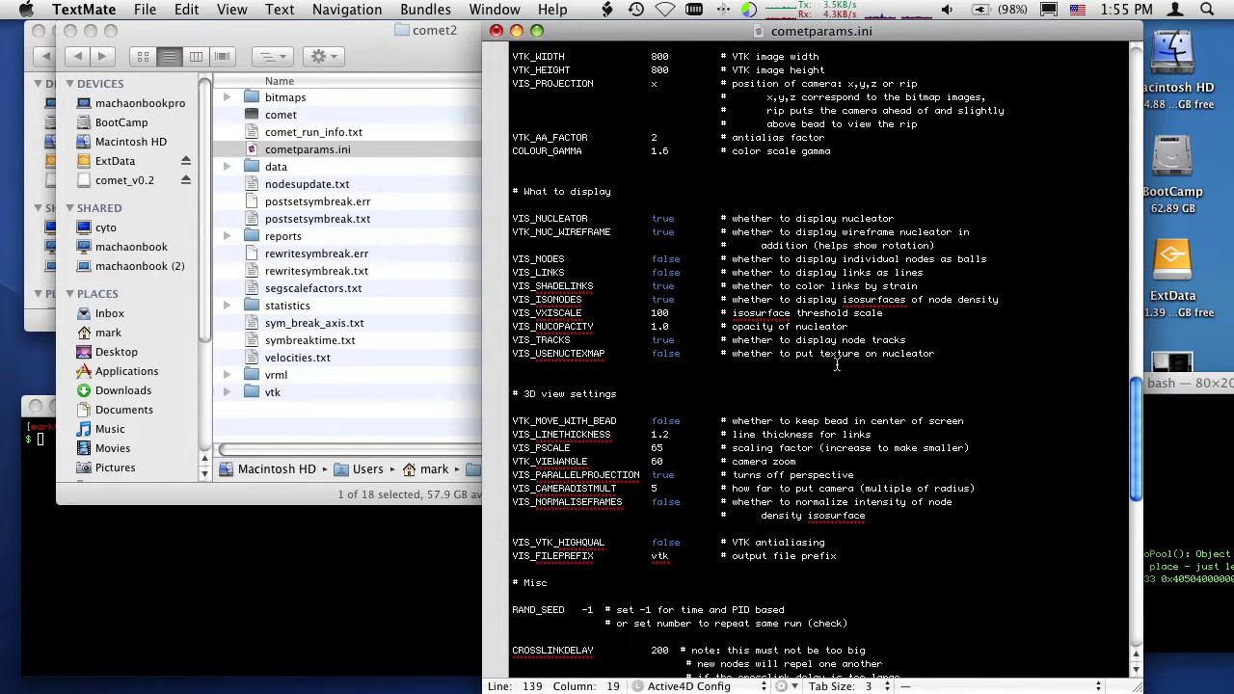
pyautogui.click(791, 314)
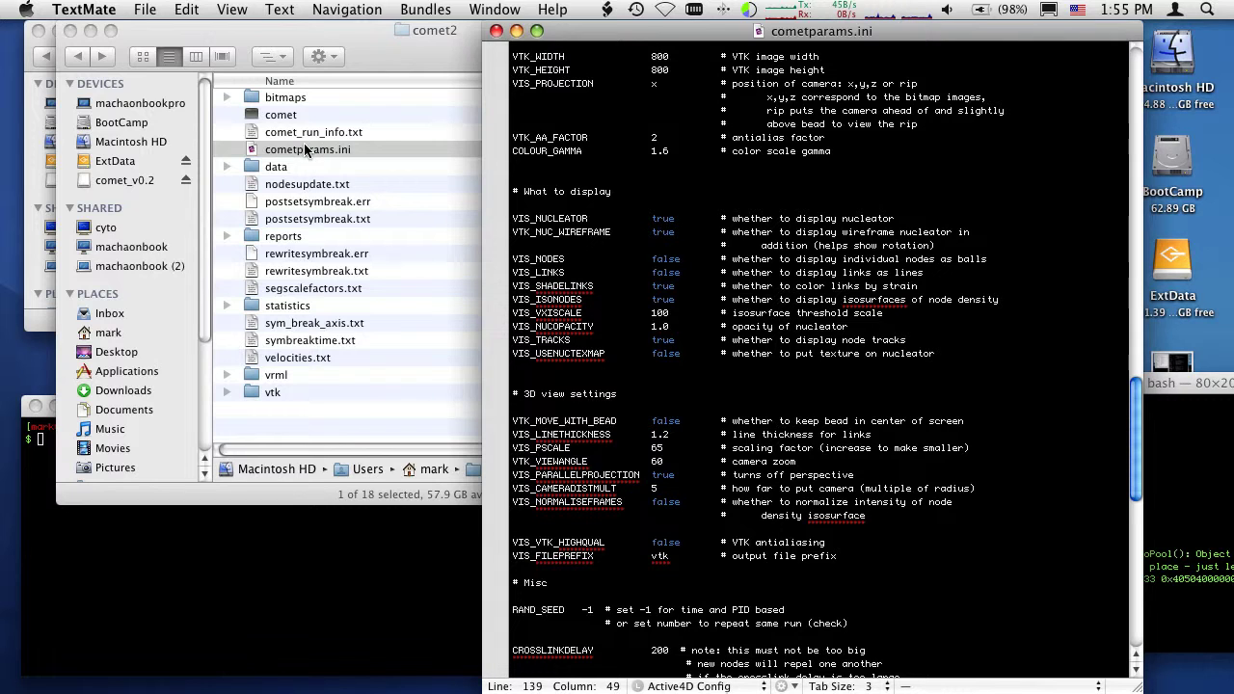
# Switch to the Terminal window in the comet2 folder and run ./comet view 220:220 to render frame 220 interactively.
pyautogui.click(1204, 471)
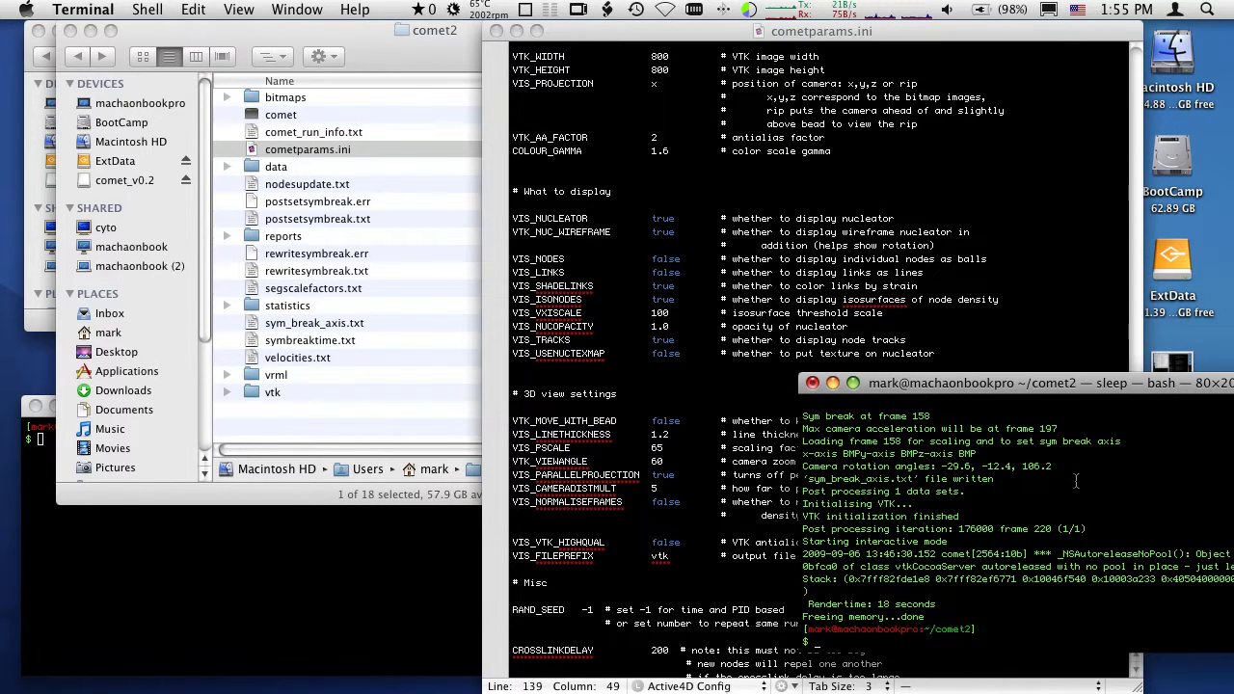
pyautogui.write('./co')
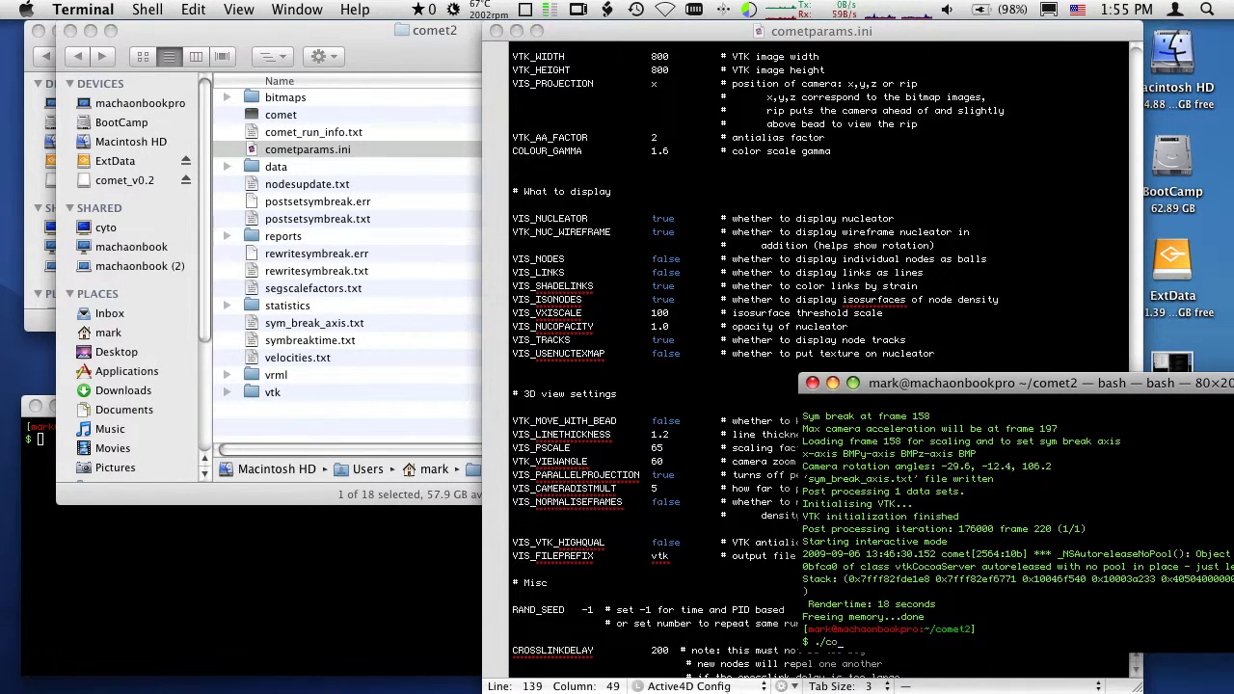
pyautogui.write('met view 220:220')
pyautogui.press('Return')
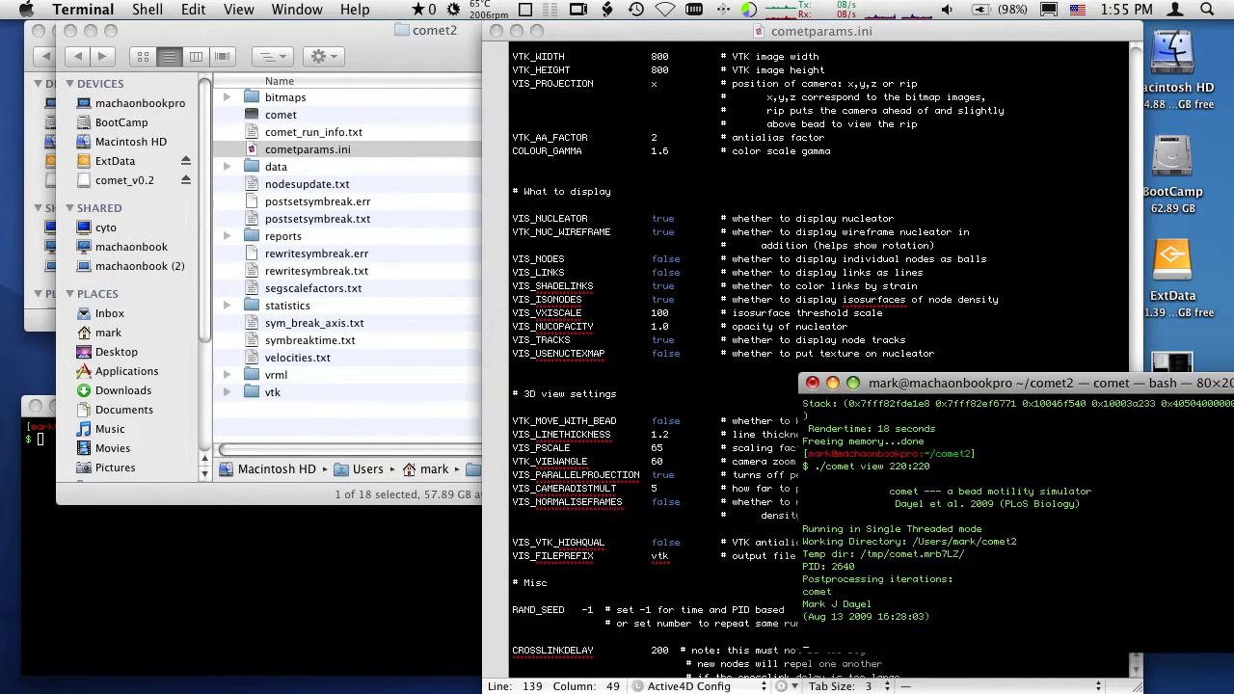
# Rotate the rendered node density isosurfaces to inspect them around the bead, and close the visualization window.
pyautogui.click(813, 41)
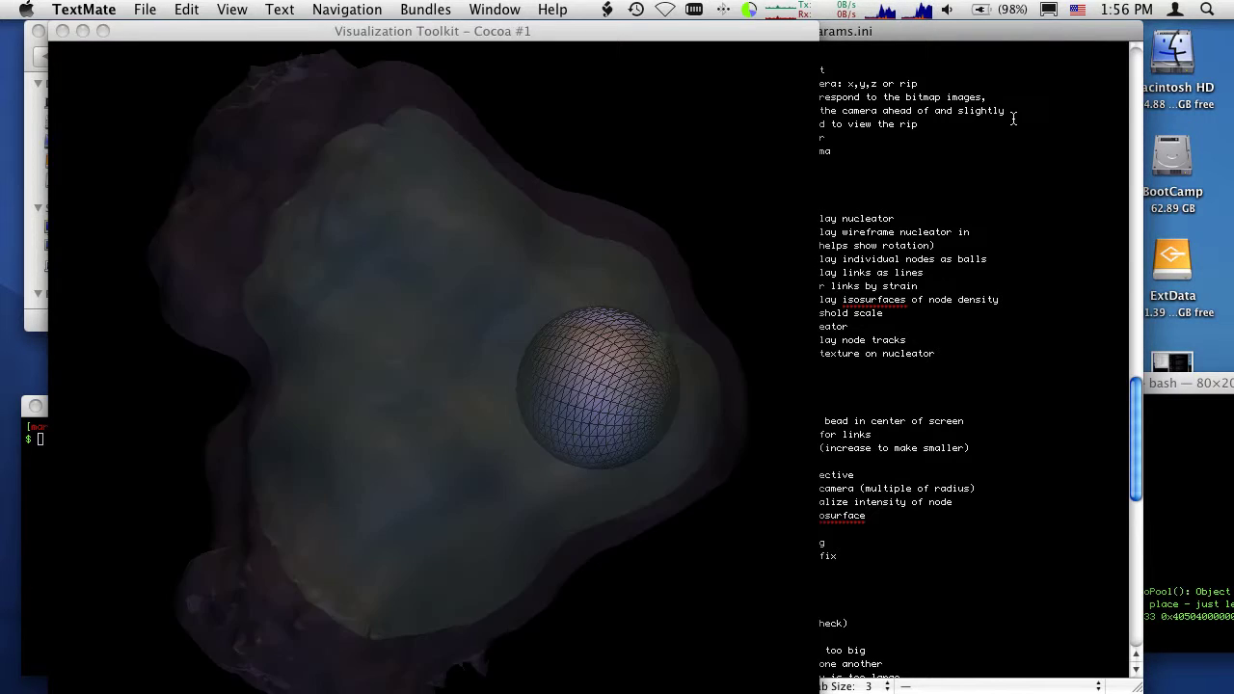
pyautogui.moveTo(509, 421); pyautogui.dragTo(459, 364)
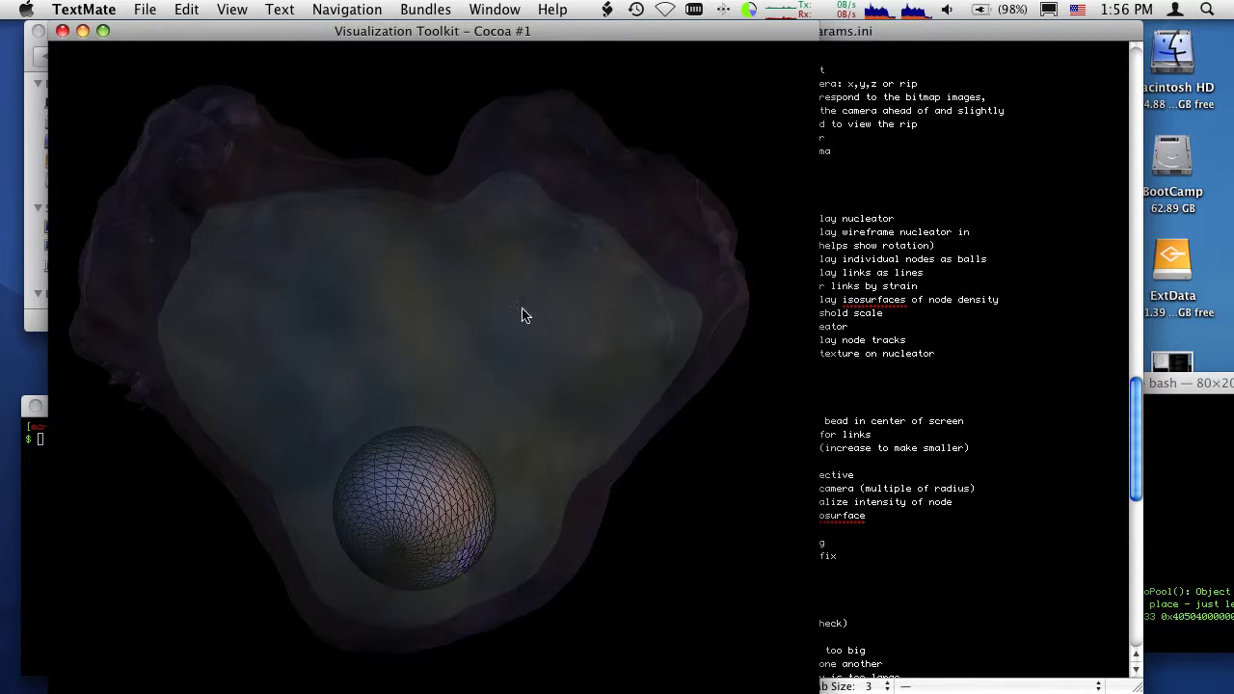
pyautogui.click(62, 32)
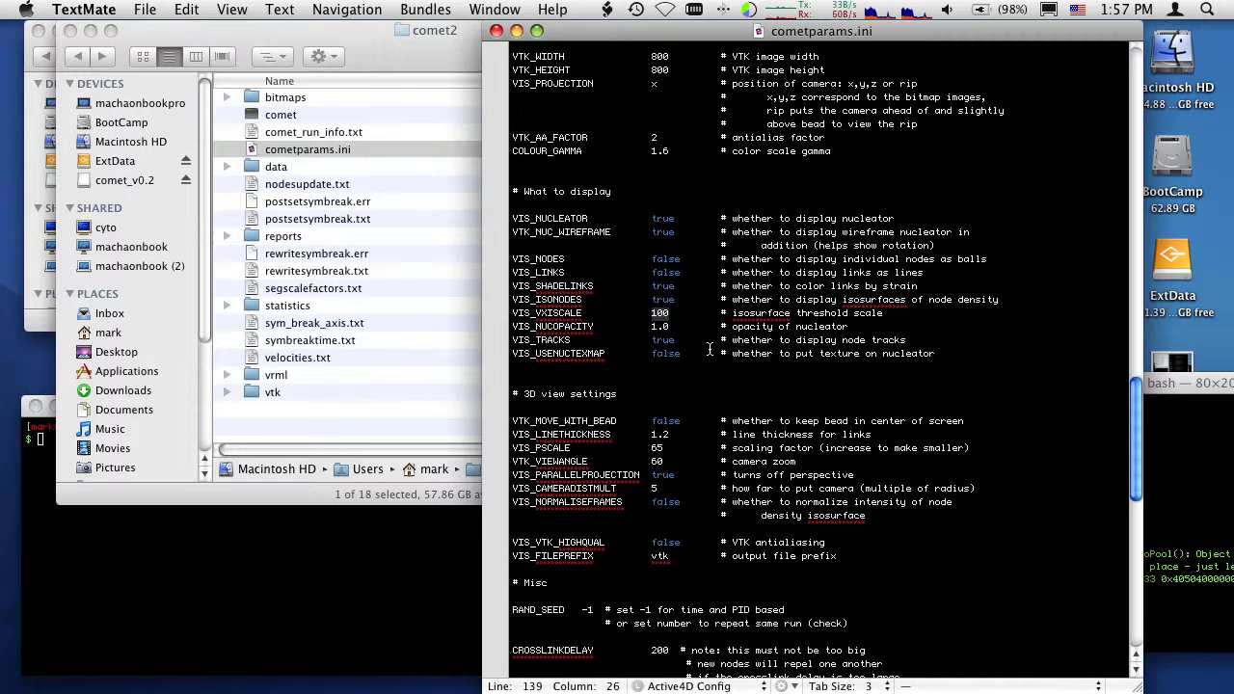
# Set VIS_VXISCALE to 220 in cometparams.ini and rerun ./comet view 220:220 in Terminal.
pyautogui.write('220')
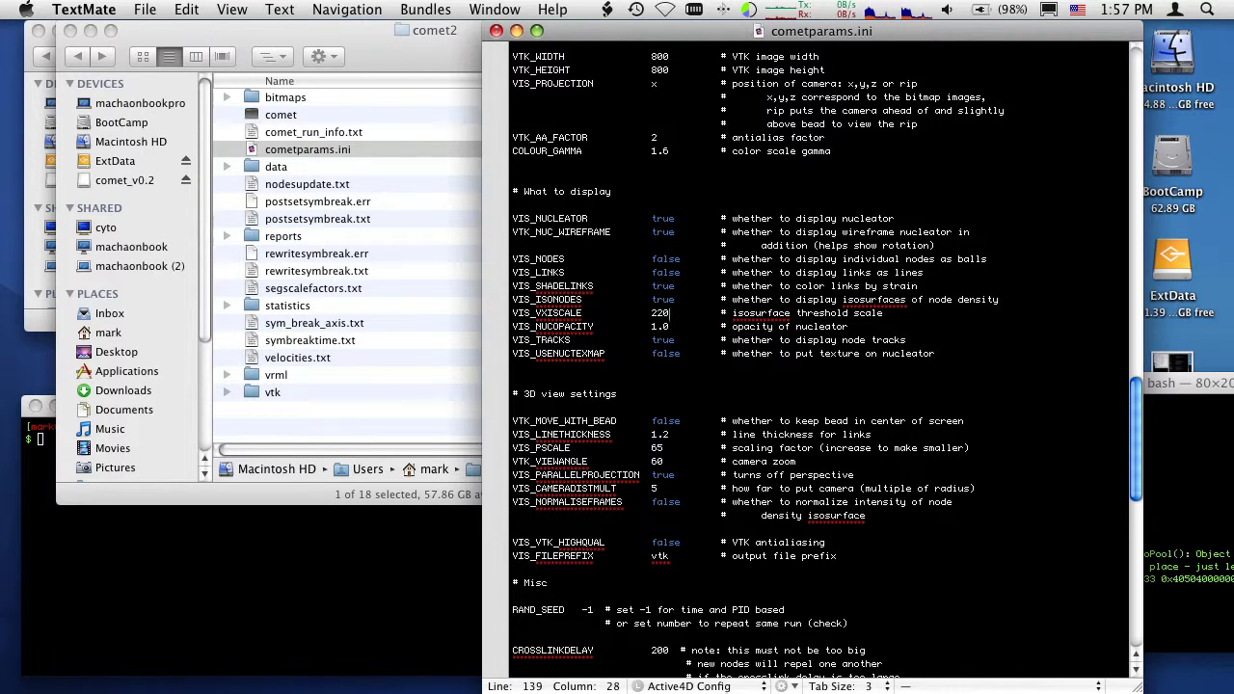
pyautogui.click(1212, 466)
pyautogui.press('Up')
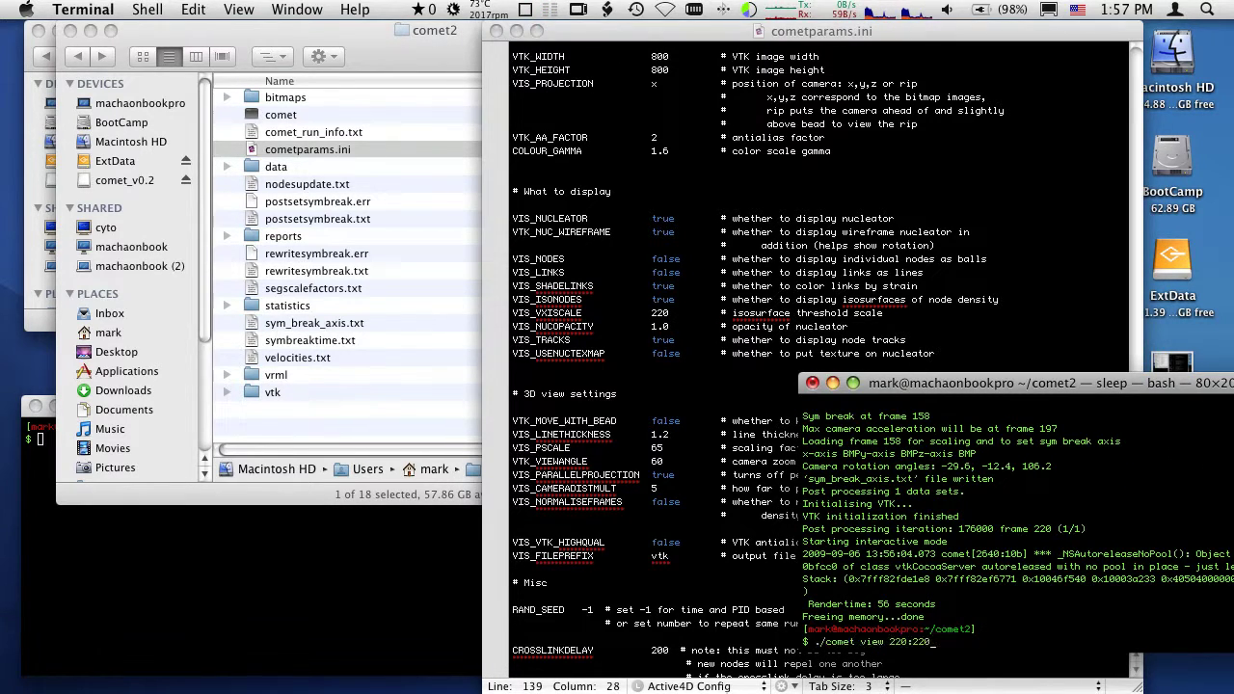
pyautogui.press('Return')
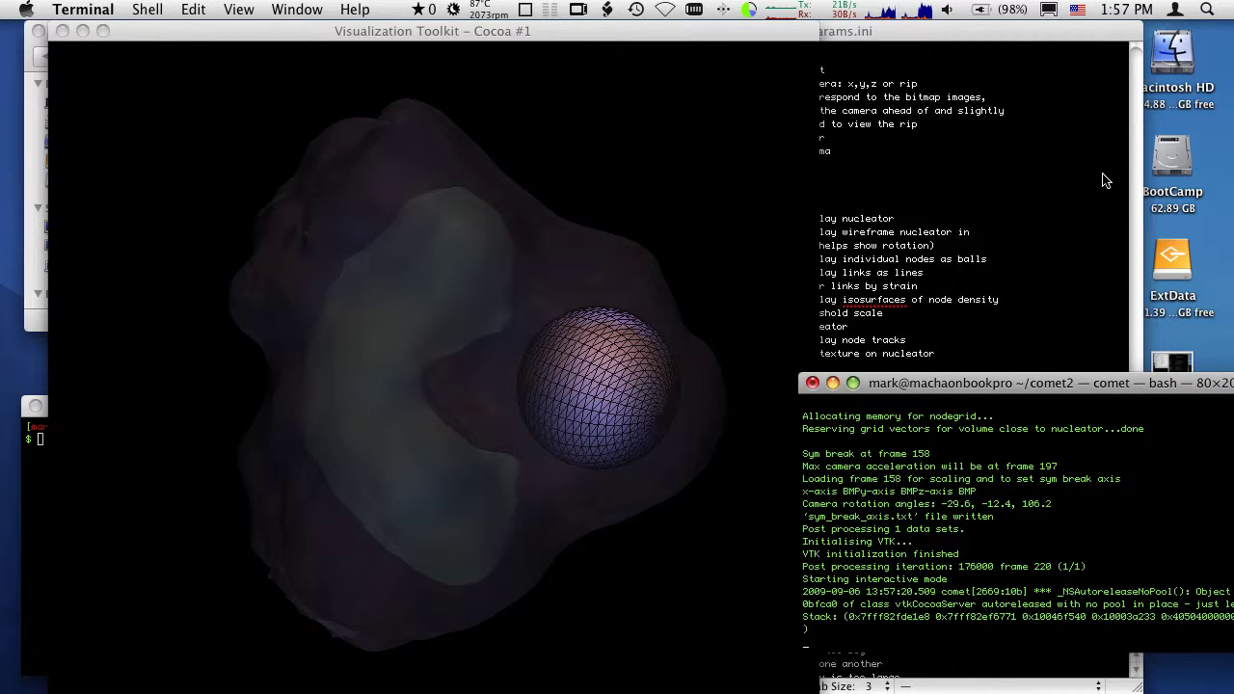
# Examine the isosurfaces rendered with the new threshold scale from several angles, and close the 3D view.
pyautogui.click(394, 413)
pyautogui.moveTo(394, 414); pyautogui.dragTo(380, 305)
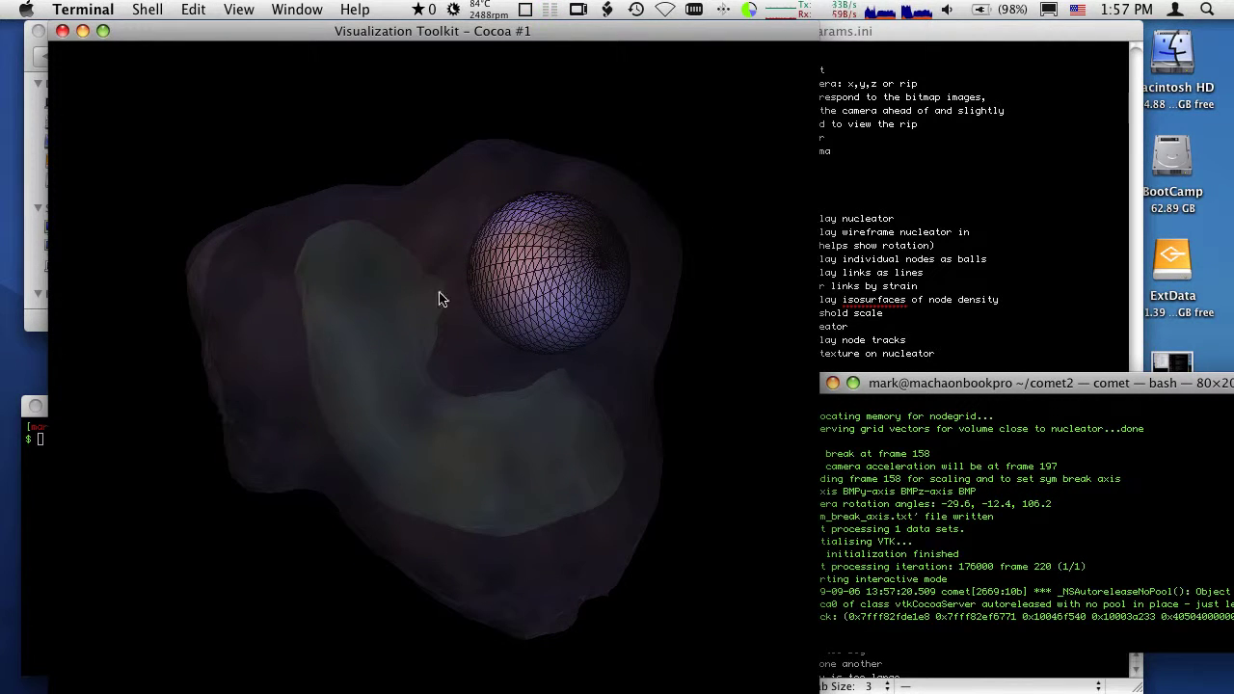
pyautogui.moveTo(571, 278); pyautogui.dragTo(482, 338)
pyautogui.click(61, 32)
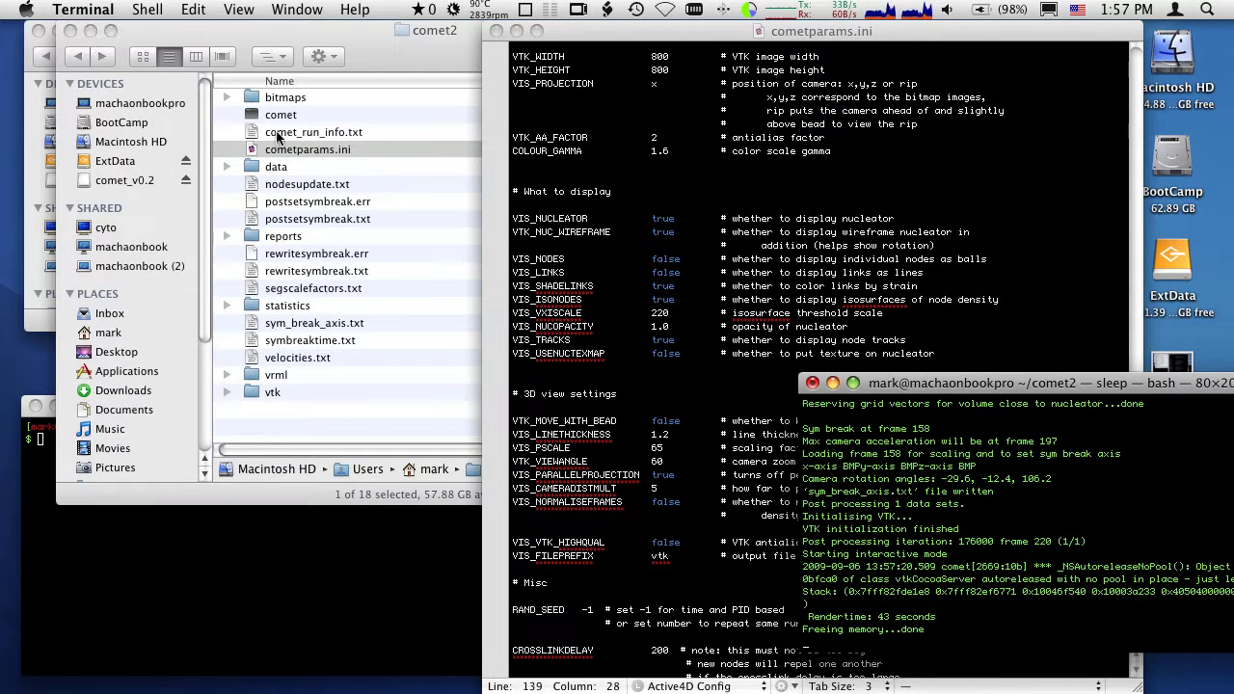